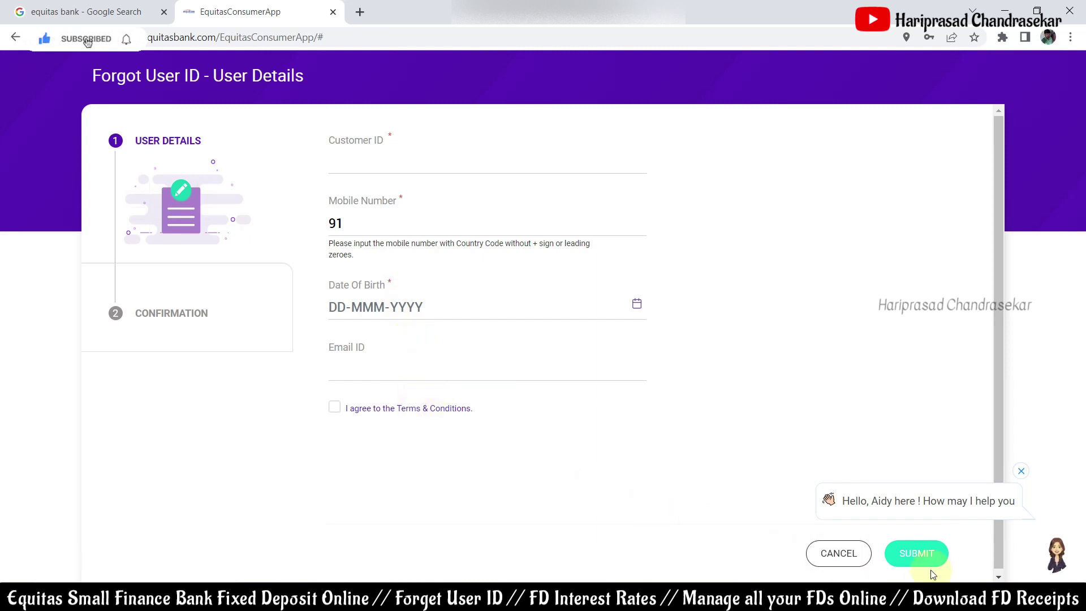
Submit the forgot user ID details, enter the captcha code, and confirm the recovery request
click(925, 552)
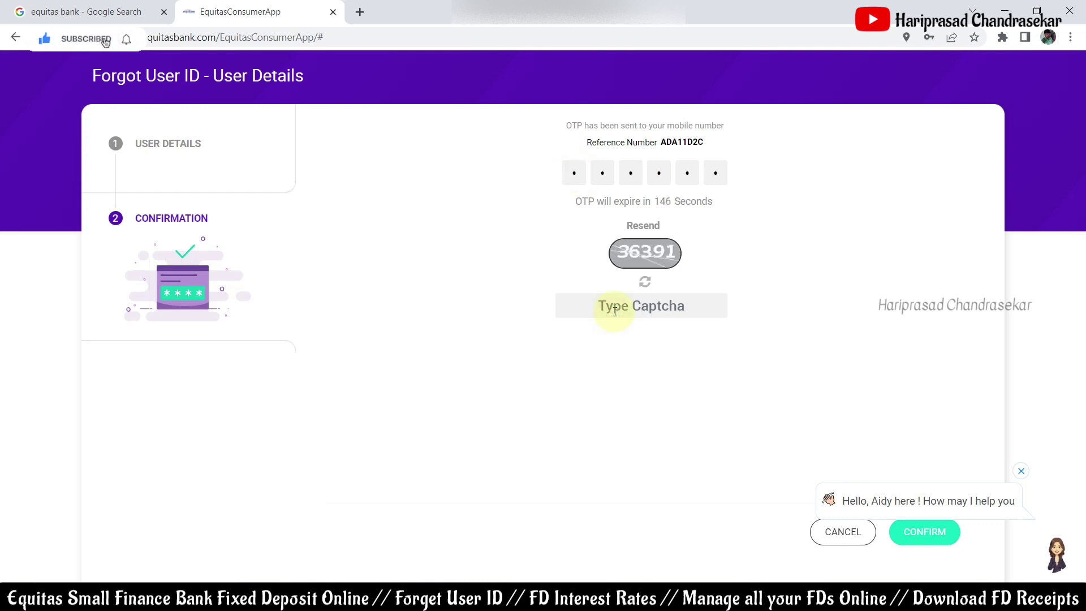
click(615, 311)
text(36)
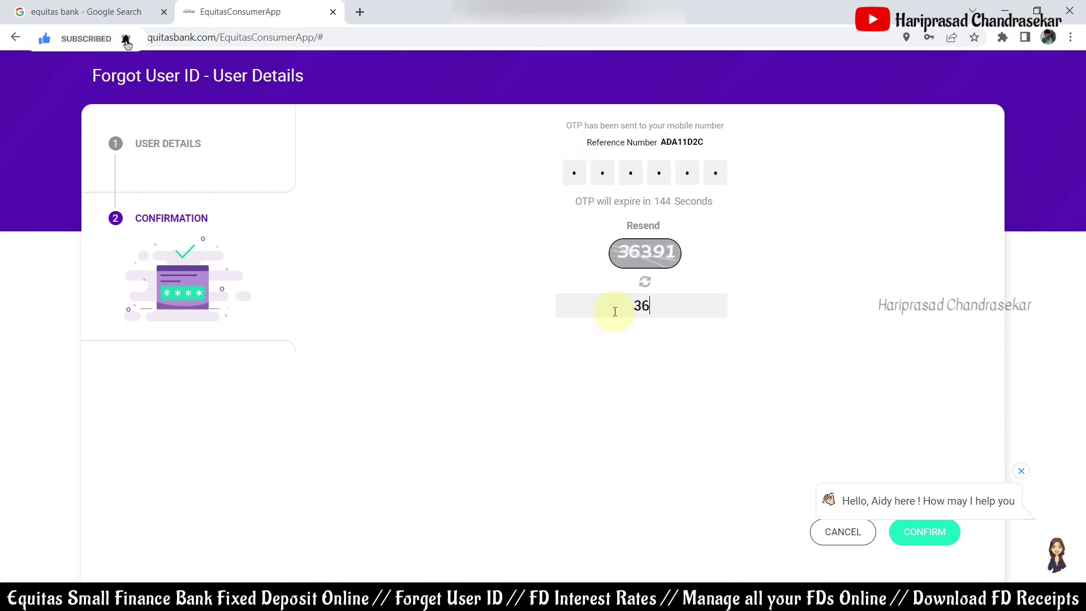
text(391)
click(923, 530)
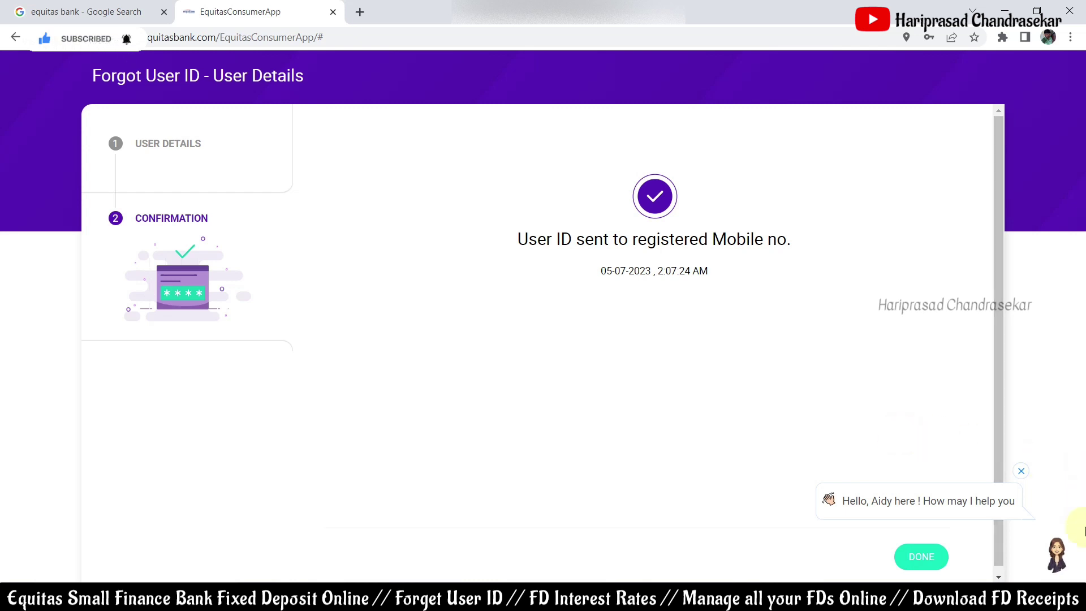
Finish user ID recovery, dismiss the ombudsman pop-up, and view the Savings account summary
click(914, 553)
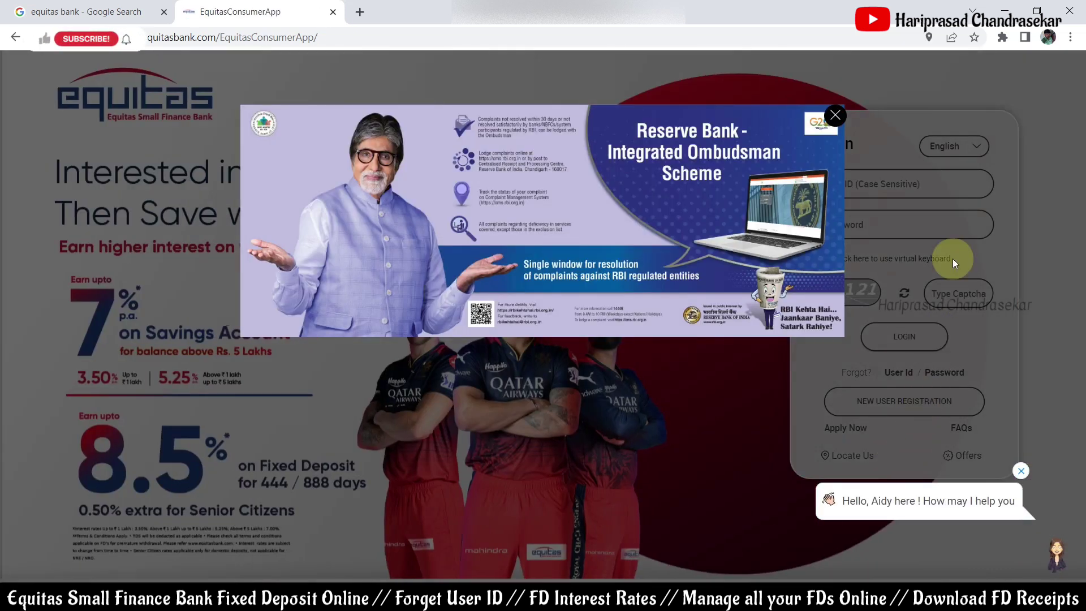
click(835, 116)
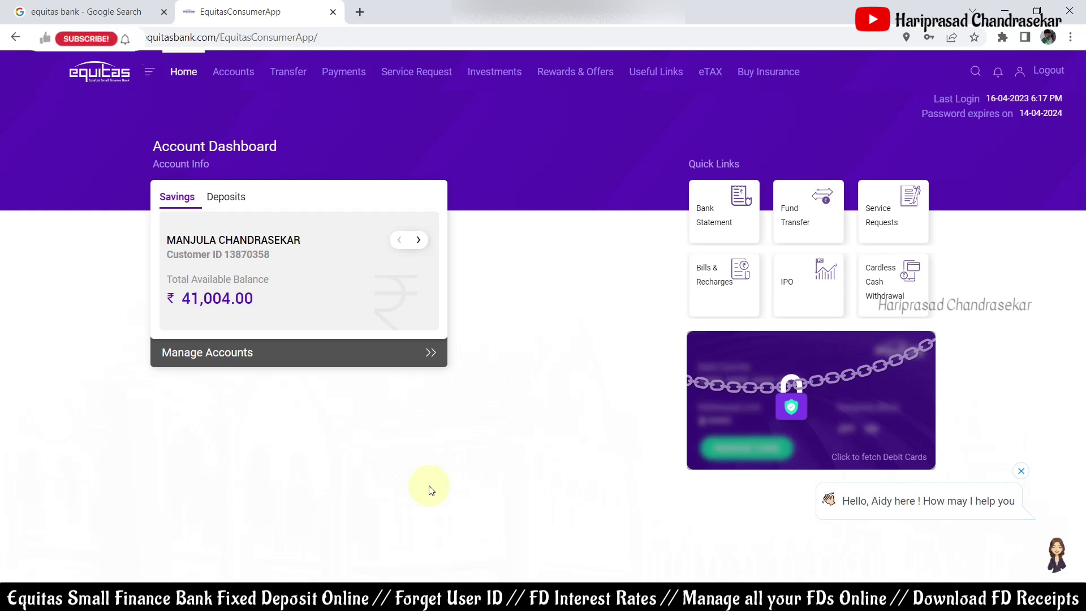
click(197, 199)
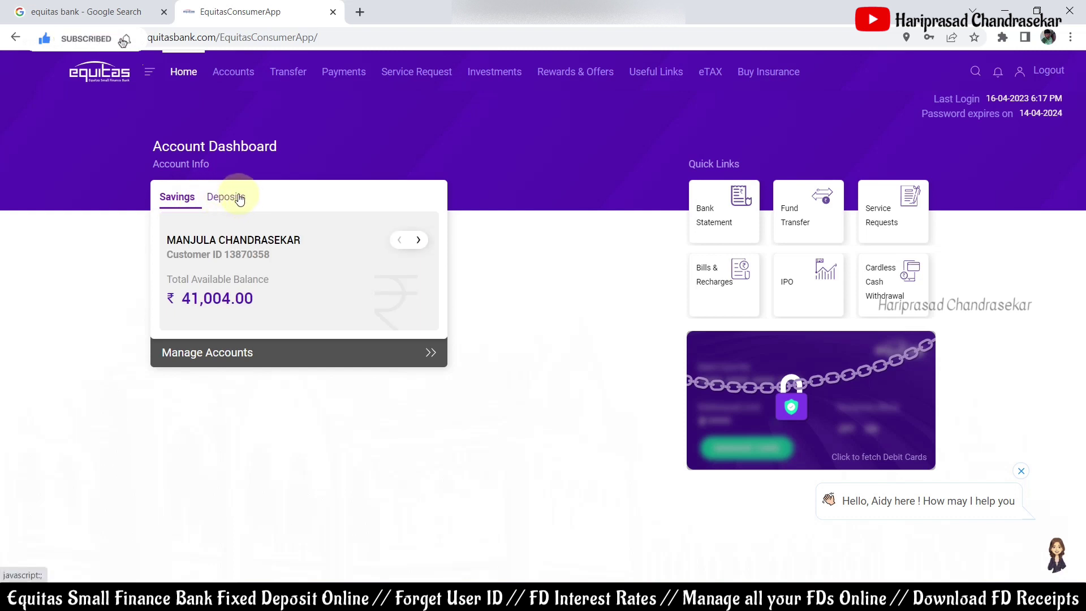
From the Deposits overview, start a new deposit with the Open Deposit plus button
click(240, 198)
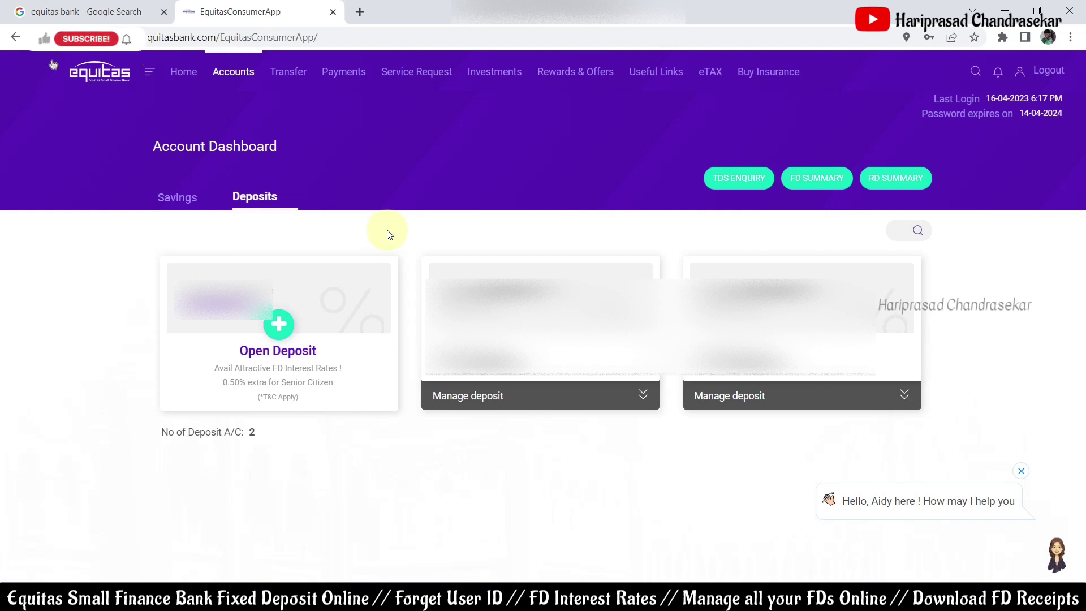
click(285, 324)
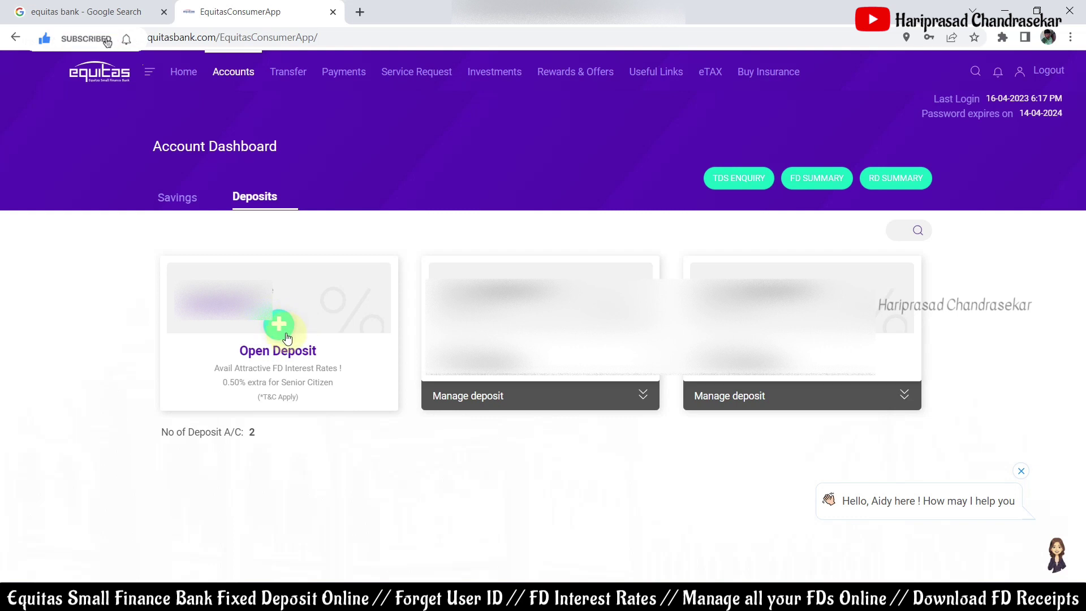
click(283, 332)
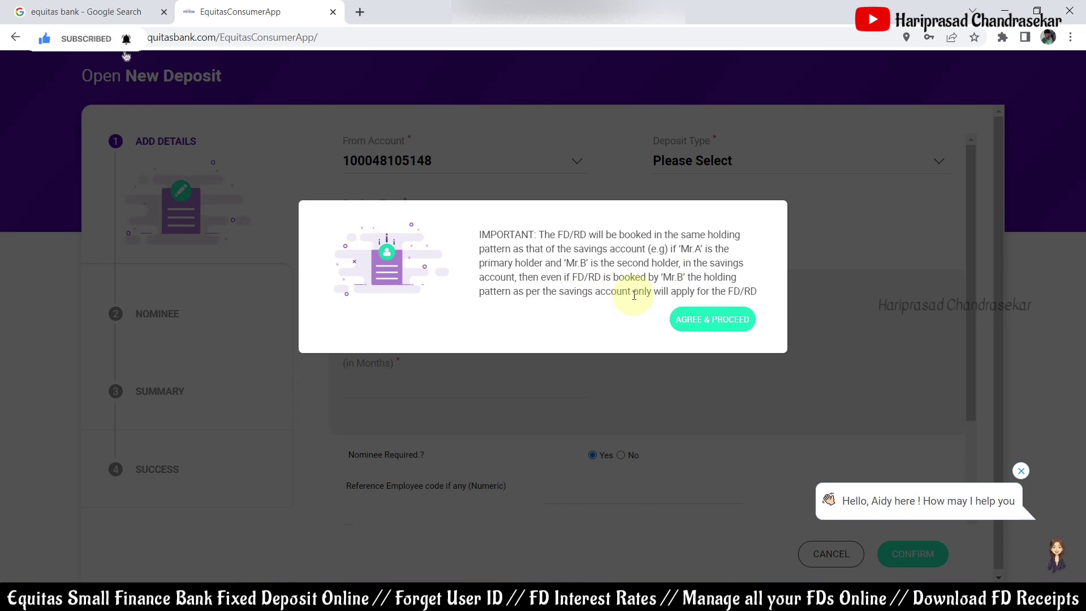
Accept the holding-pattern notice and set Deposit Type to Fixed Deposit
click(724, 323)
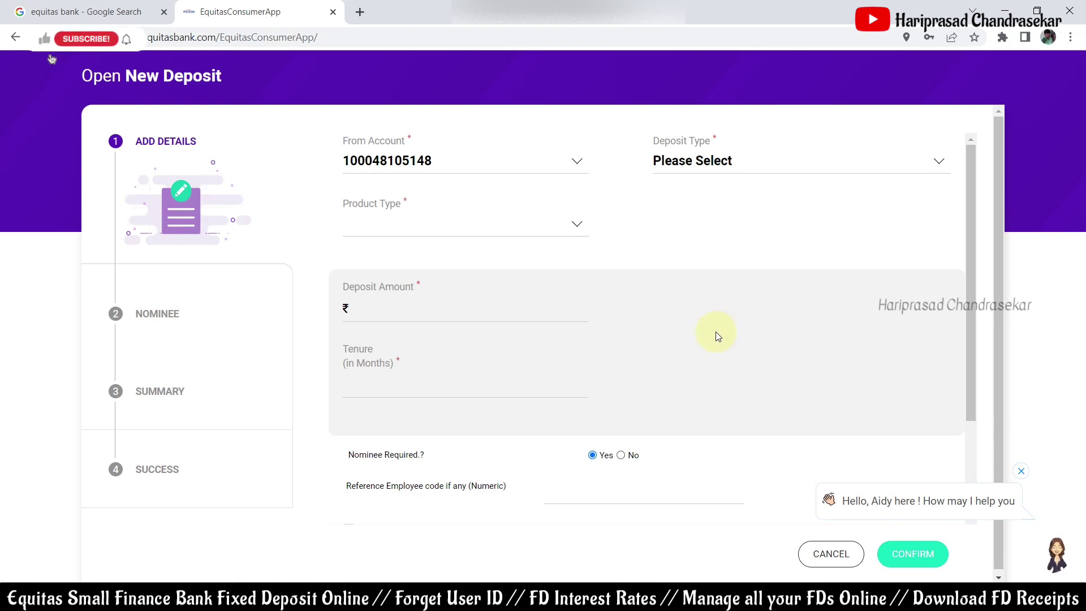
click(720, 161)
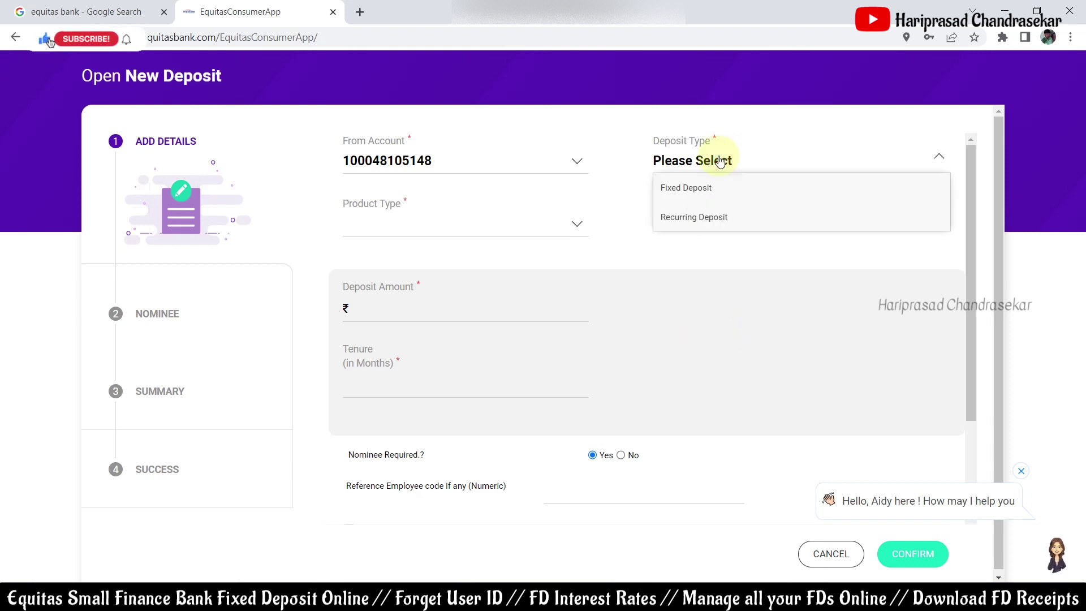
click(696, 193)
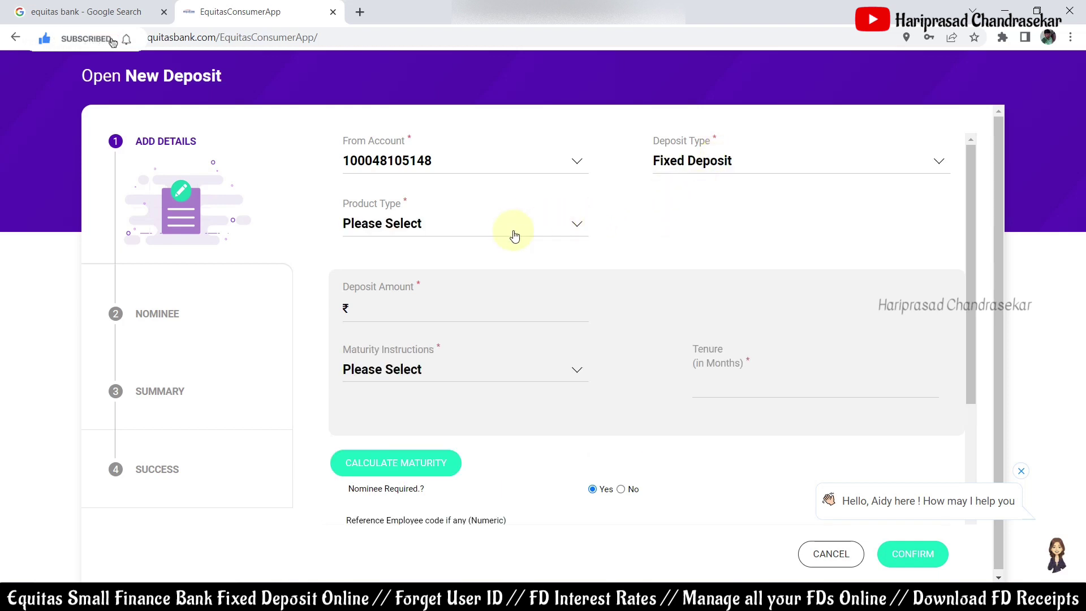
Browse the Product Type list to review the available FD products
click(538, 226)
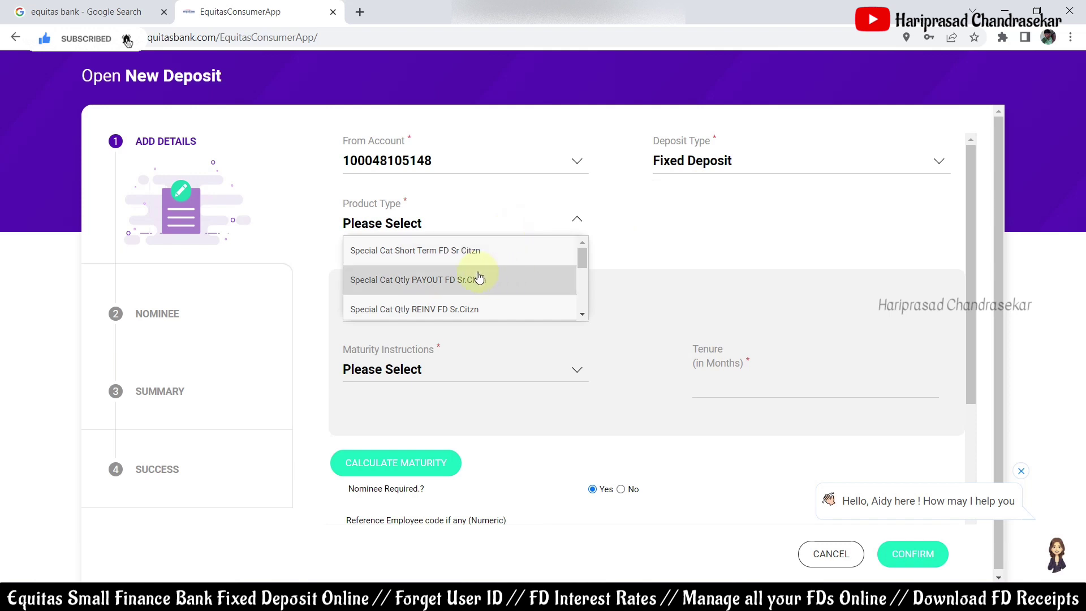
scroll(494, 280, down, 5)
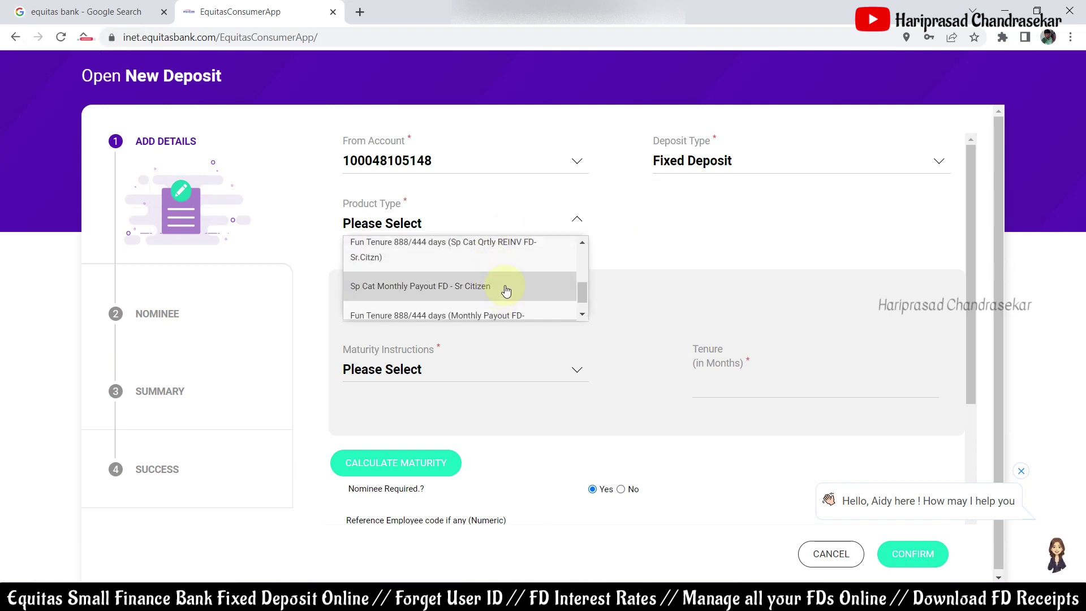
scroll(502, 288, down, 1)
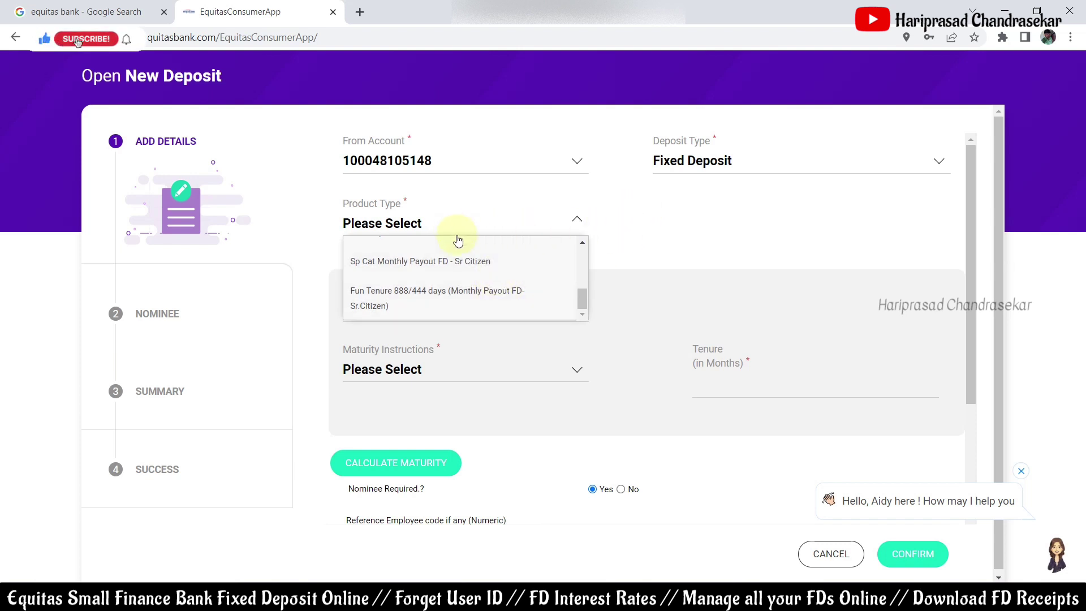
scroll(470, 286, down, 1)
scroll(472, 295, up, 1)
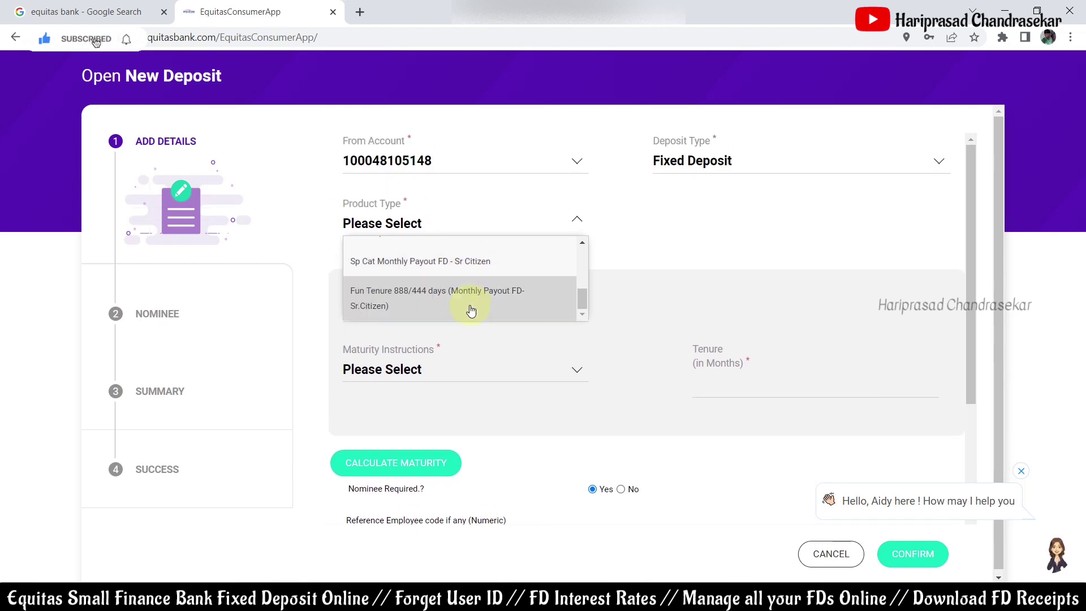
scroll(491, 264, up, 2)
scroll(493, 268, up, 5)
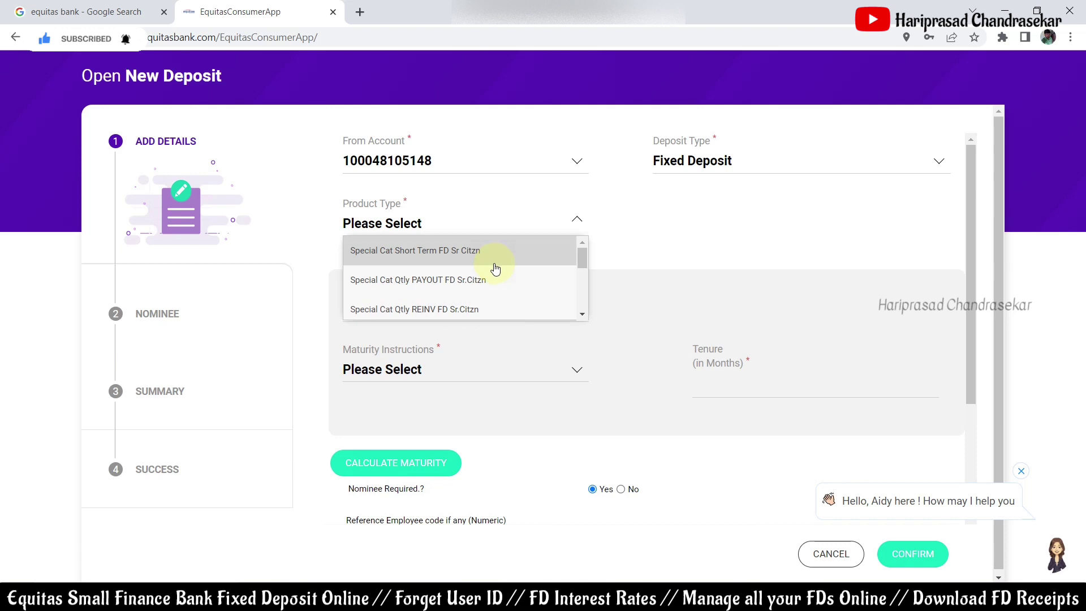
scroll(492, 273, down, 2)
scroll(492, 273, up, 2)
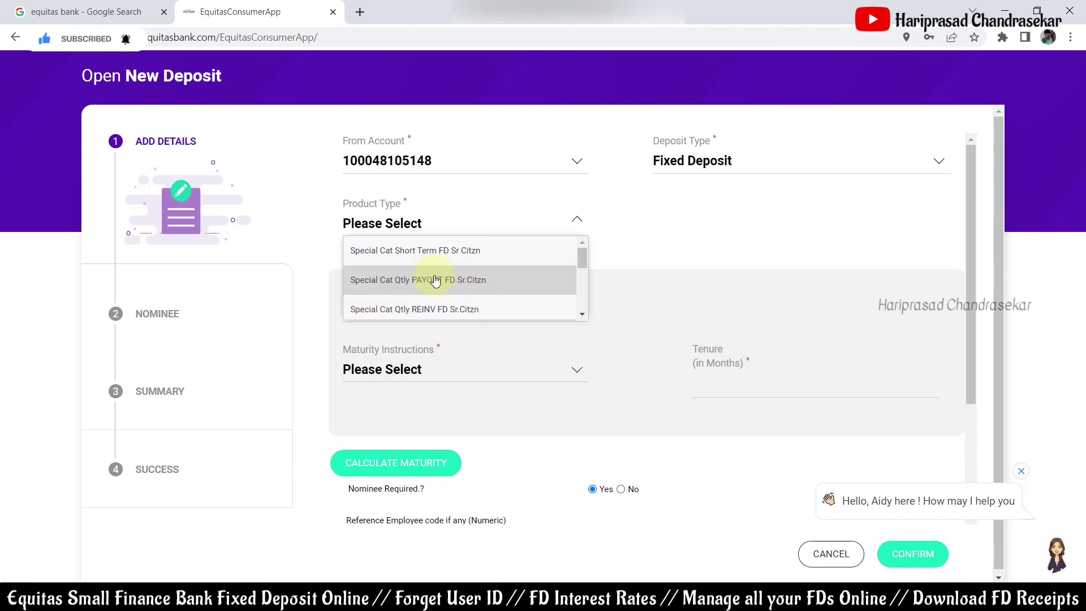
scroll(428, 280, down, 2)
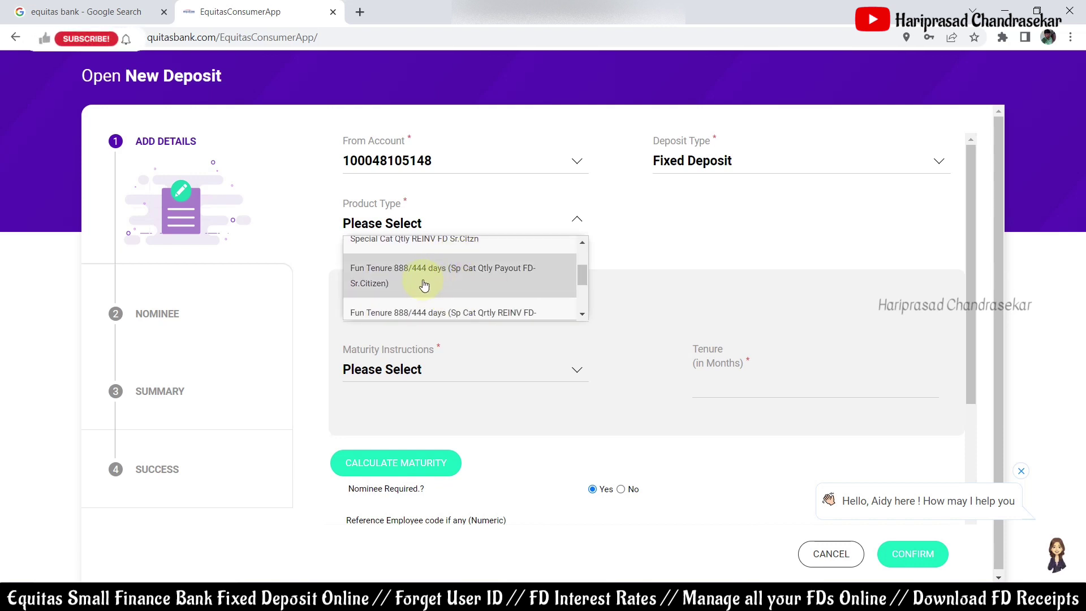
scroll(421, 289, down, 3)
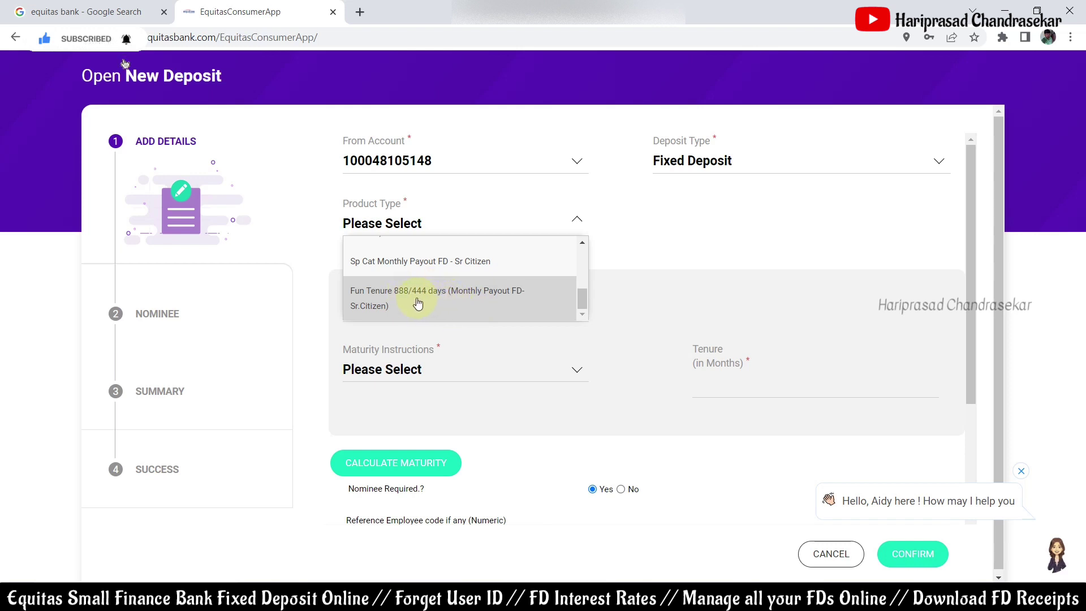
Choose Fun Tenure 888/444 days monthly payout, ₹41,000, Auto Redemption and an 888-day tenure
click(495, 300)
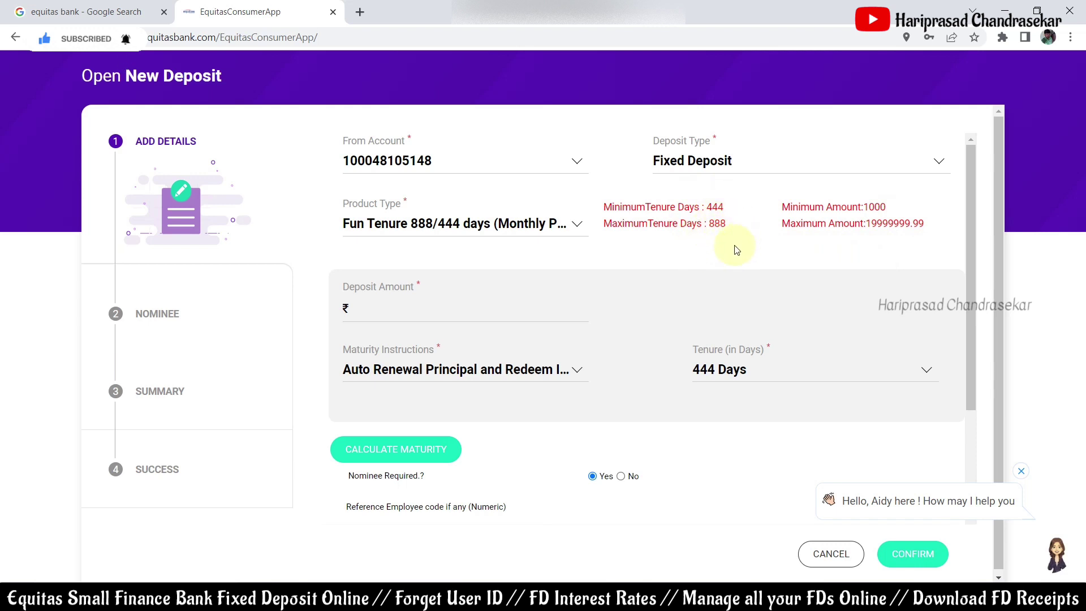
click(426, 316)
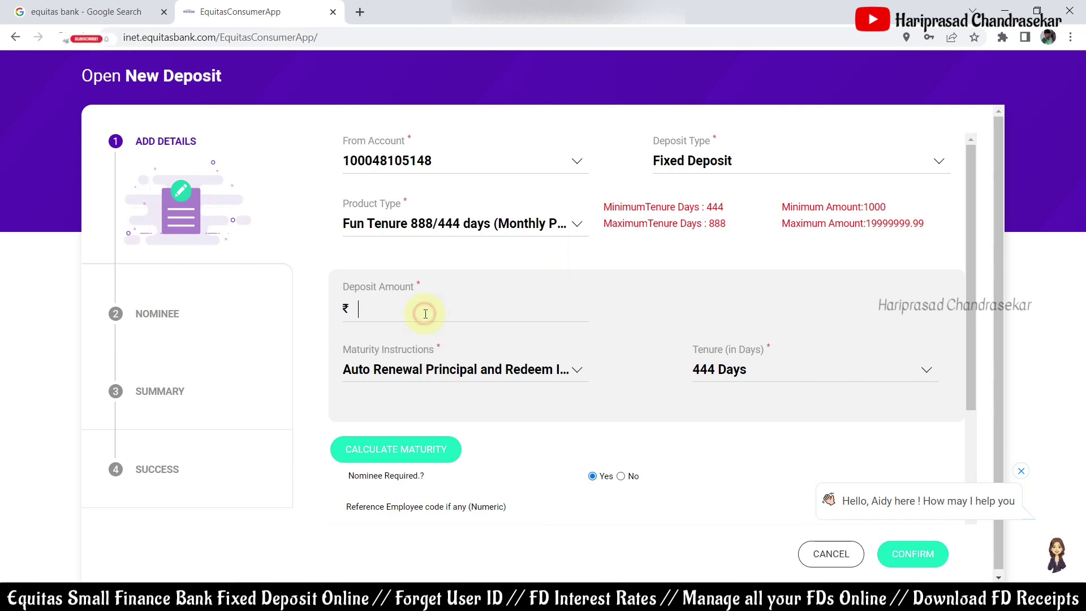
text(41000)
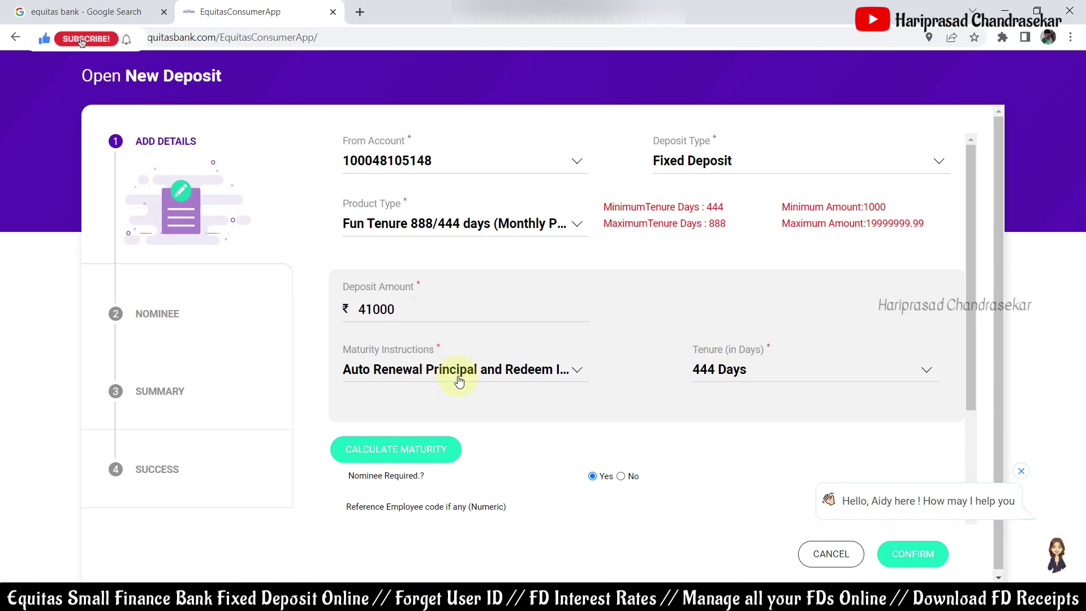
click(433, 367)
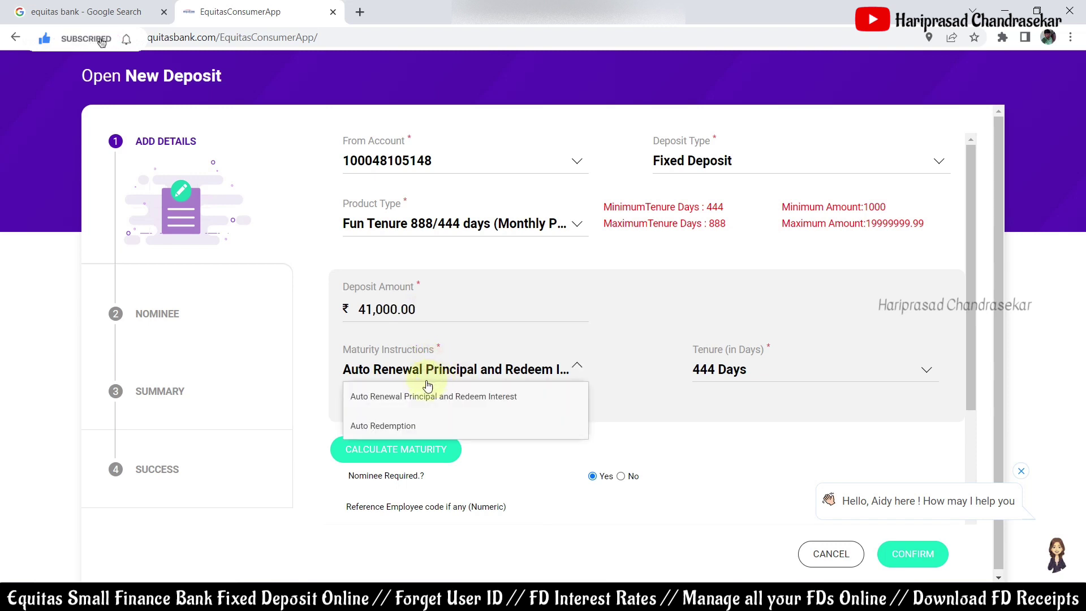
click(491, 425)
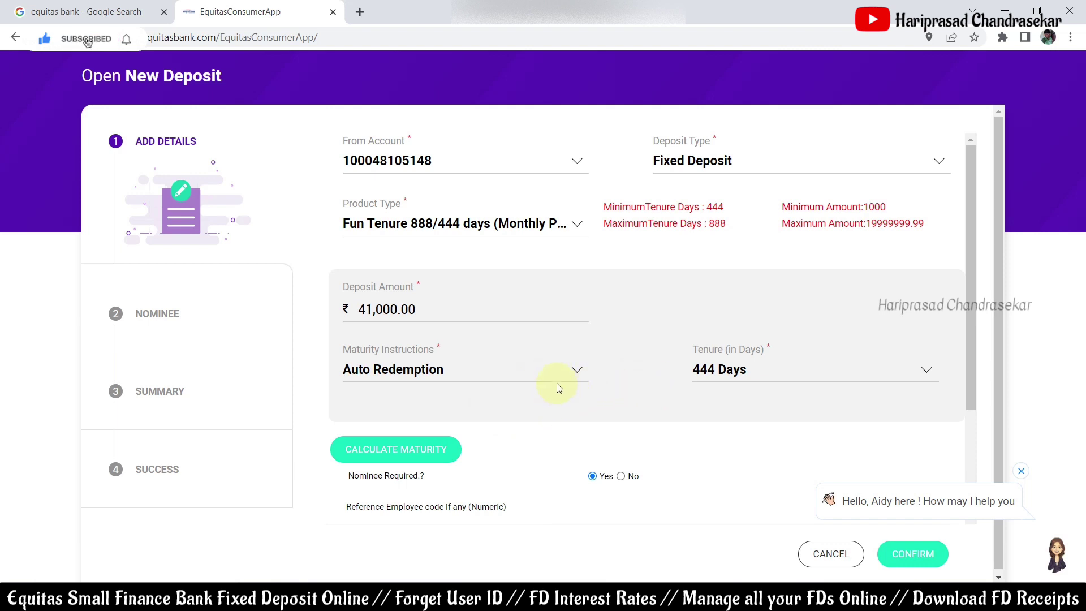
click(801, 376)
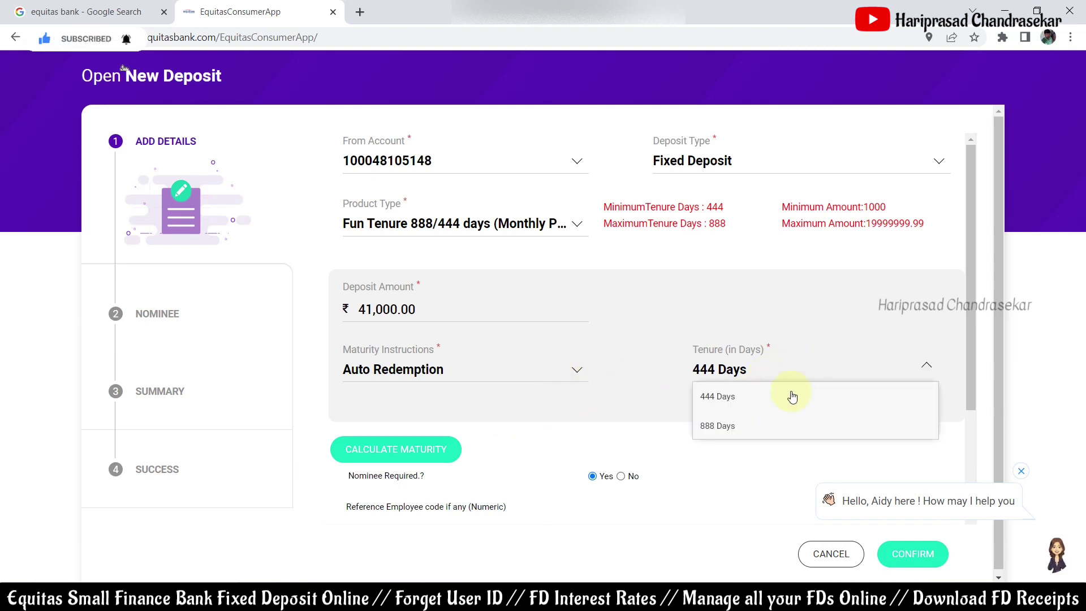
click(741, 428)
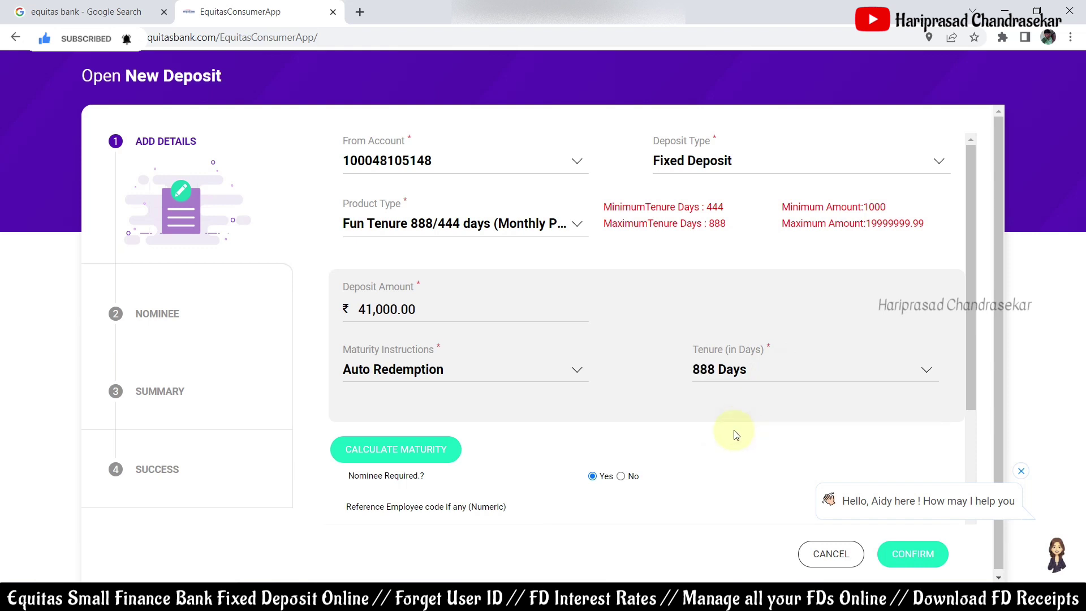
Calculate the maturity (₹41,000.00 at 9%) and agree to the Terms & Conditions
click(433, 453)
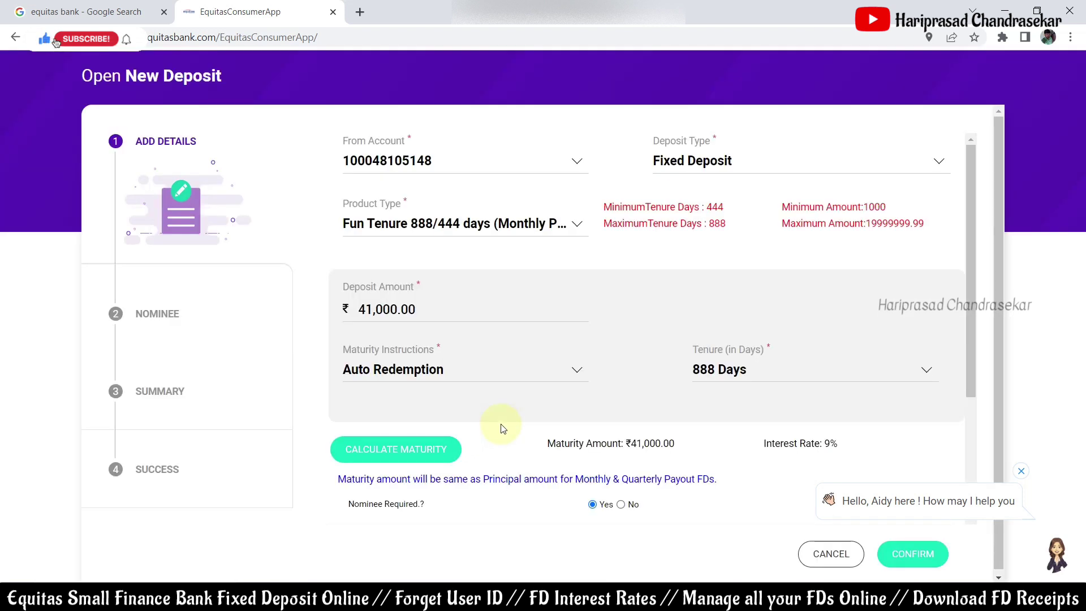
scroll(503, 429, down, 3)
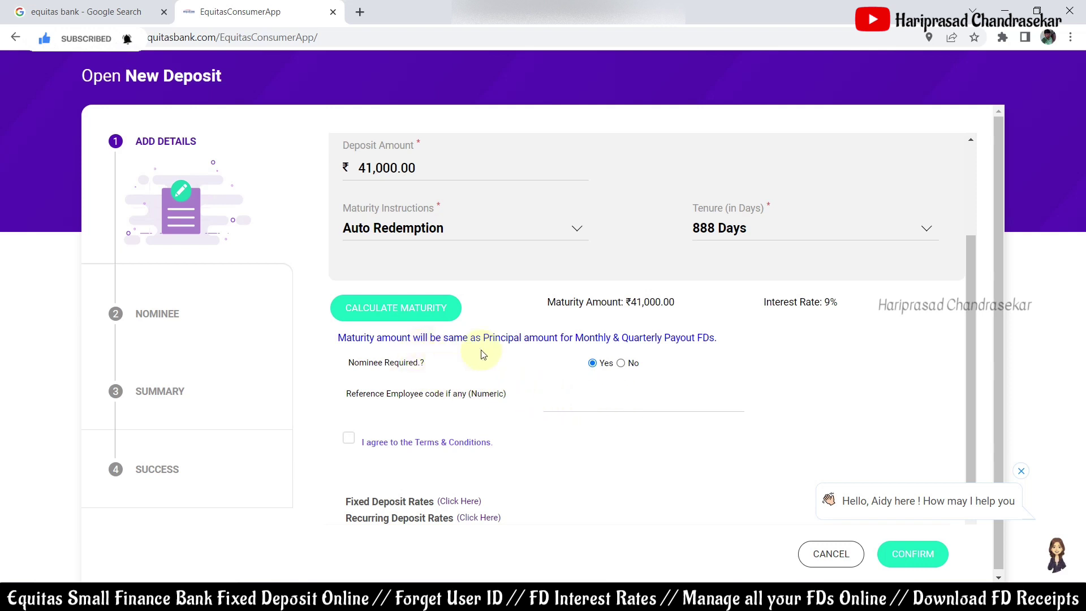
click(349, 439)
Reselect Fun Tenure 888/444 days, enter 41000, and recalculate maturity at 9%
scroll(580, 480, up, 3)
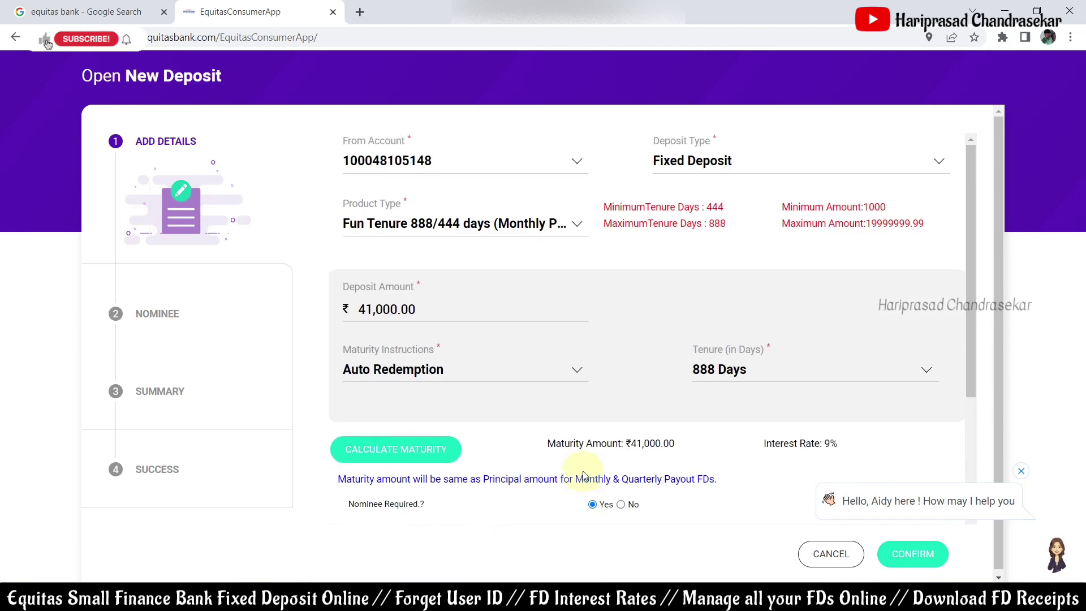
click(531, 226)
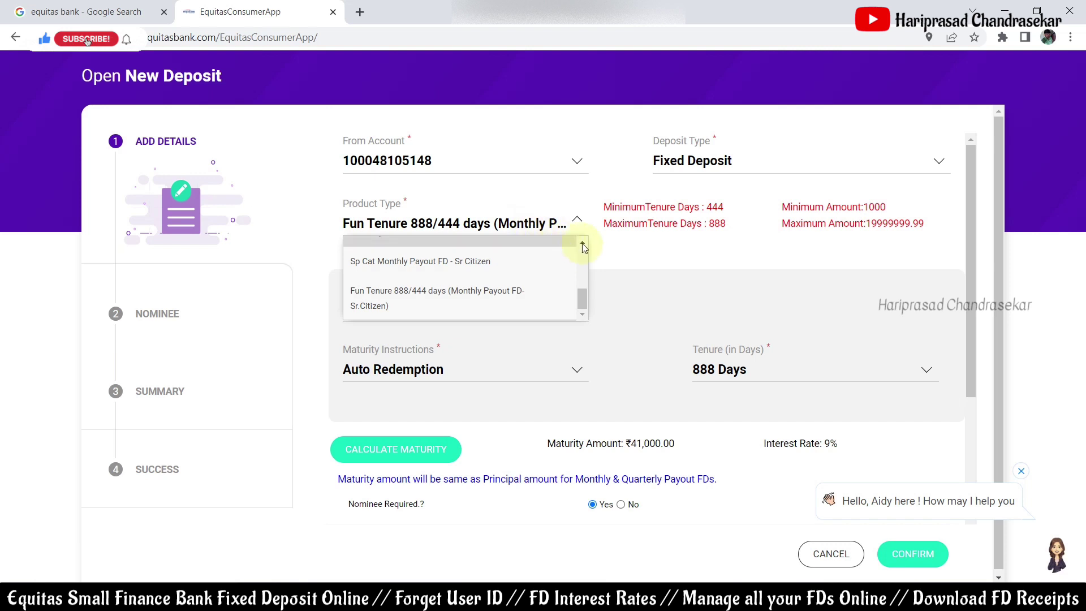
click(497, 311)
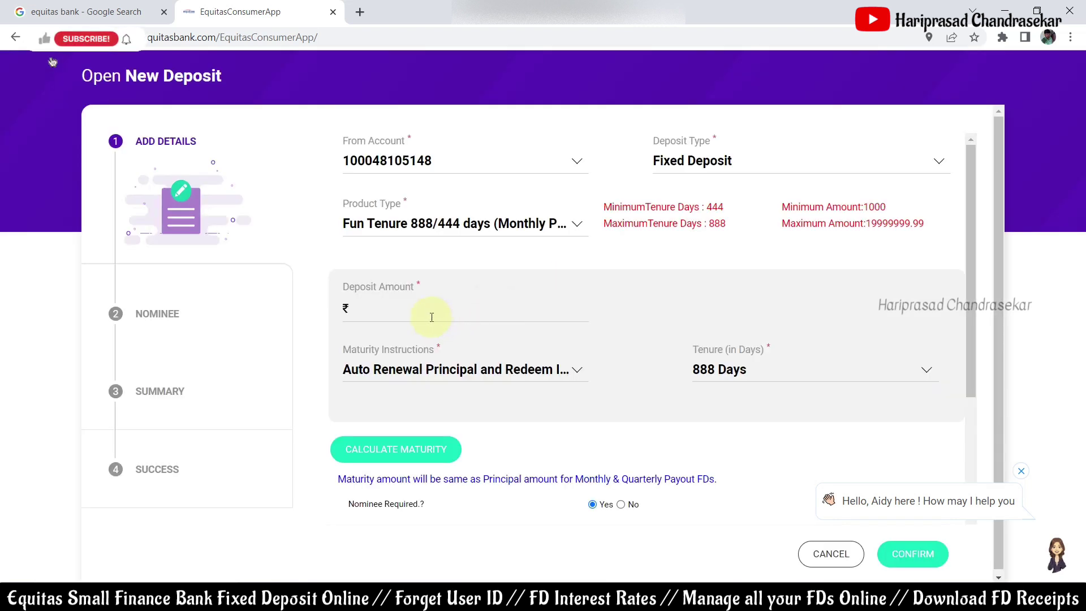
text(41000)
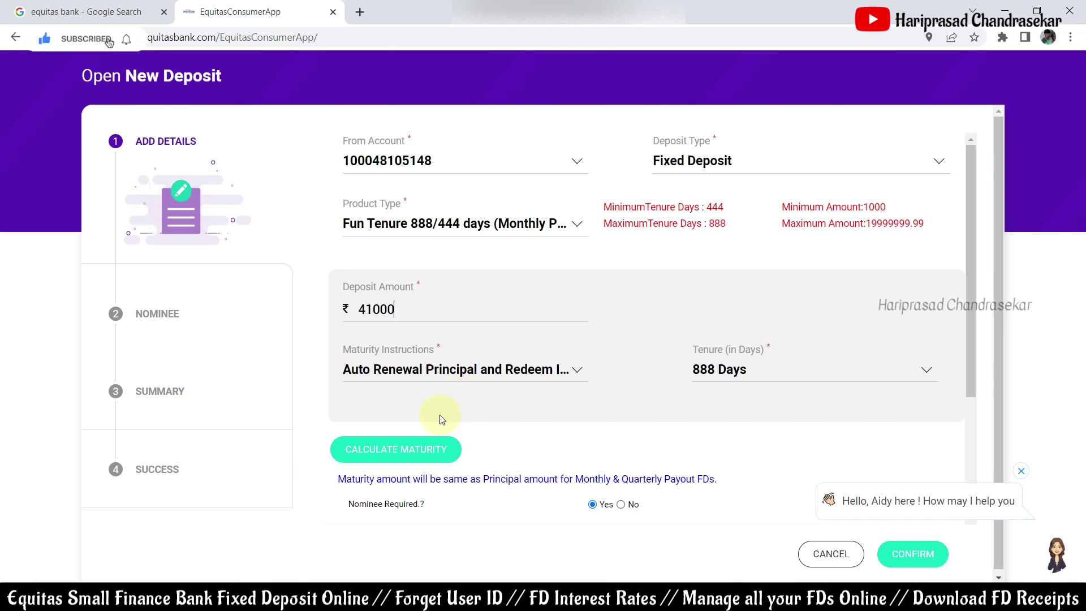
click(430, 460)
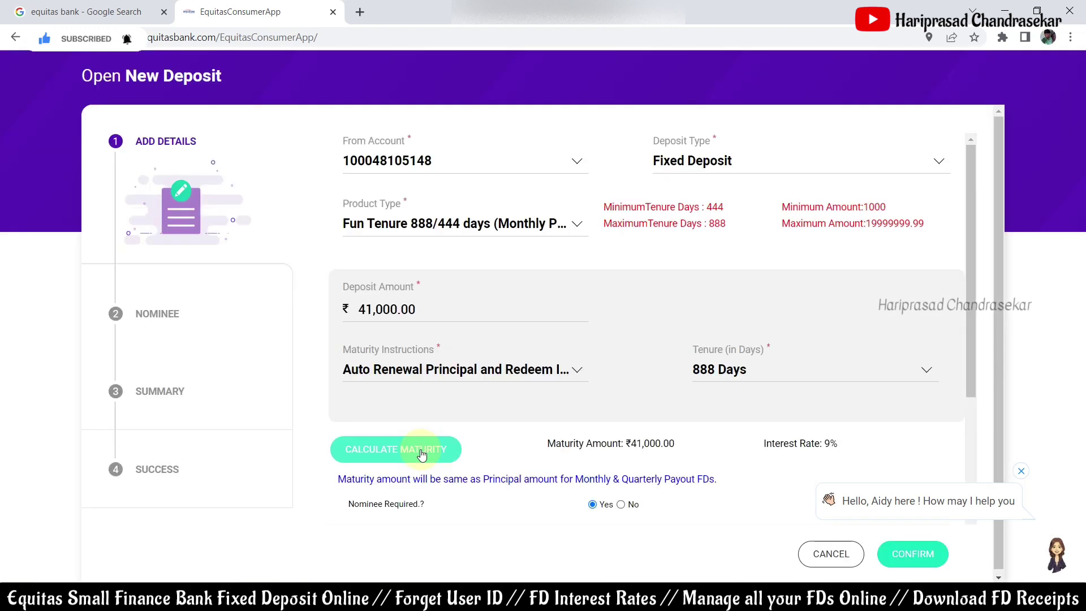
scroll(439, 386, down, 3)
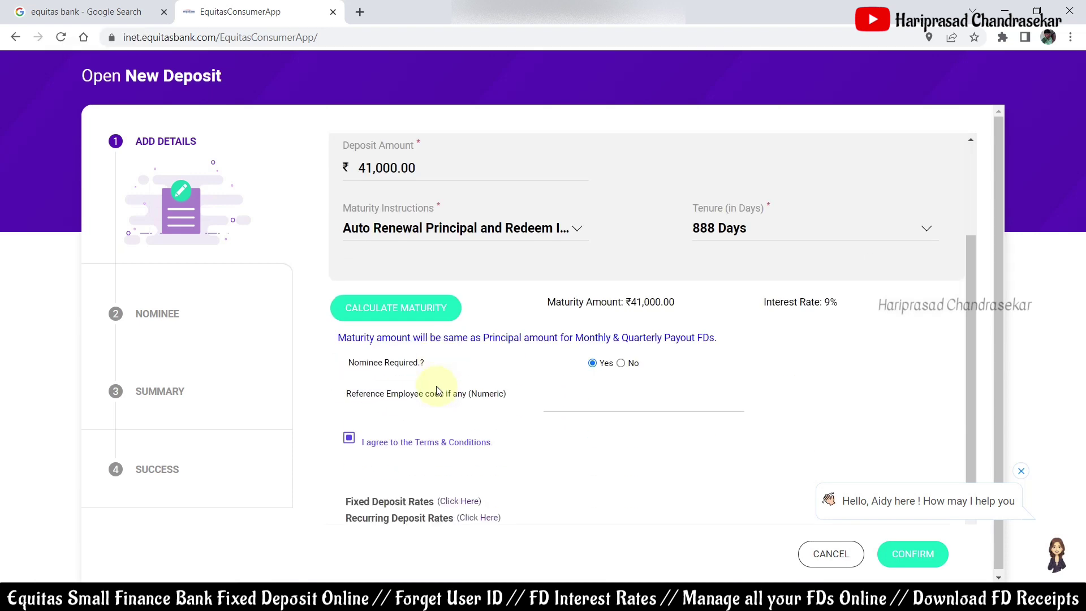
scroll(436, 386, up, 1)
scroll(433, 388, up, 1)
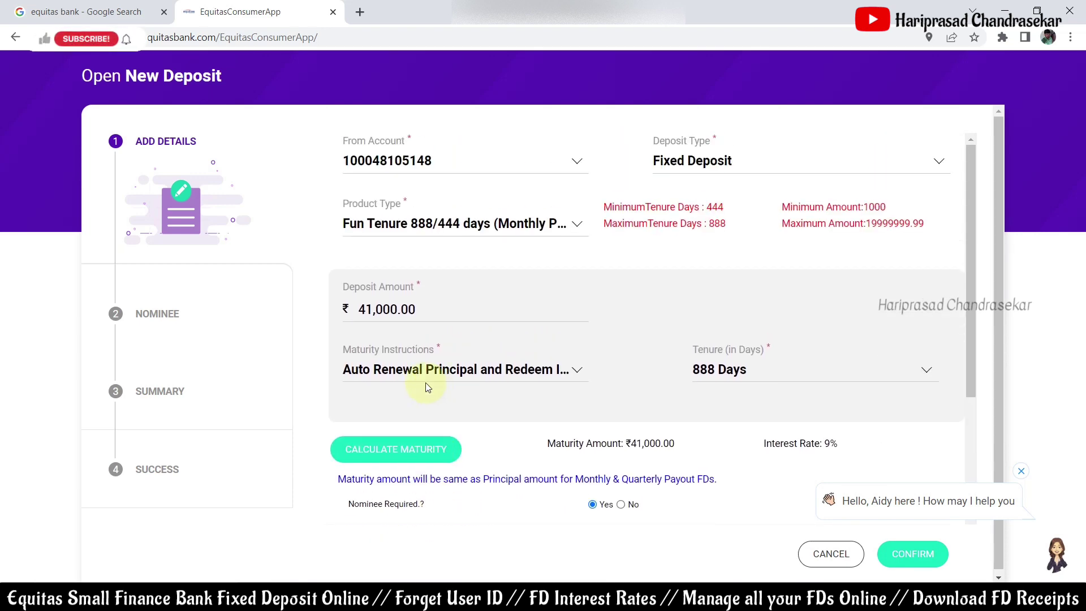
scroll(427, 387, down, 2)
scroll(425, 387, down, 1)
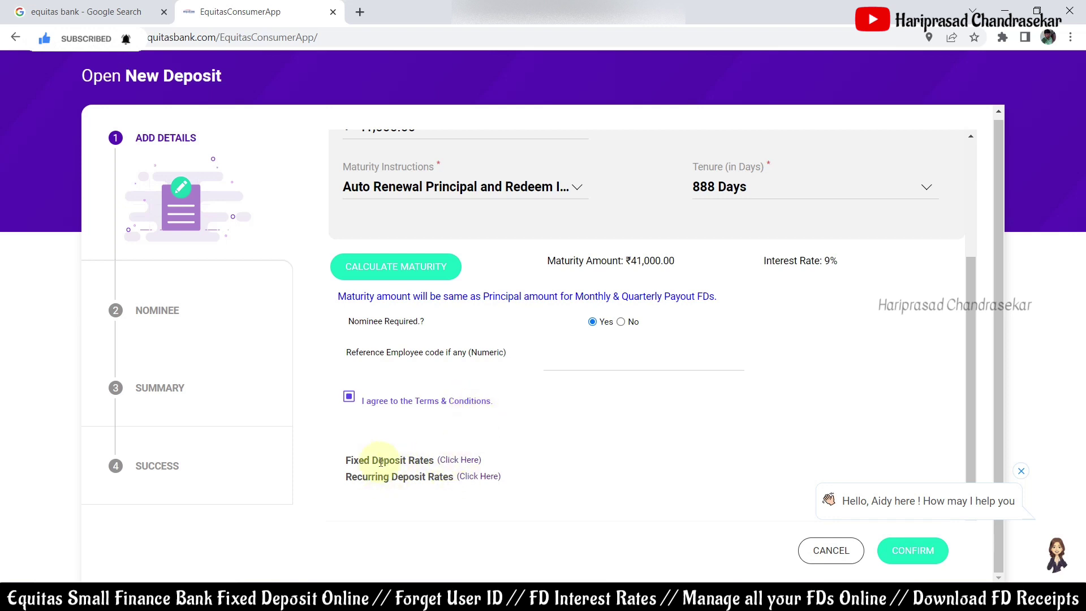
Open the Fixed Deposit Rates PDF, maximize it and zoom to 100% to read the rates
click(461, 461)
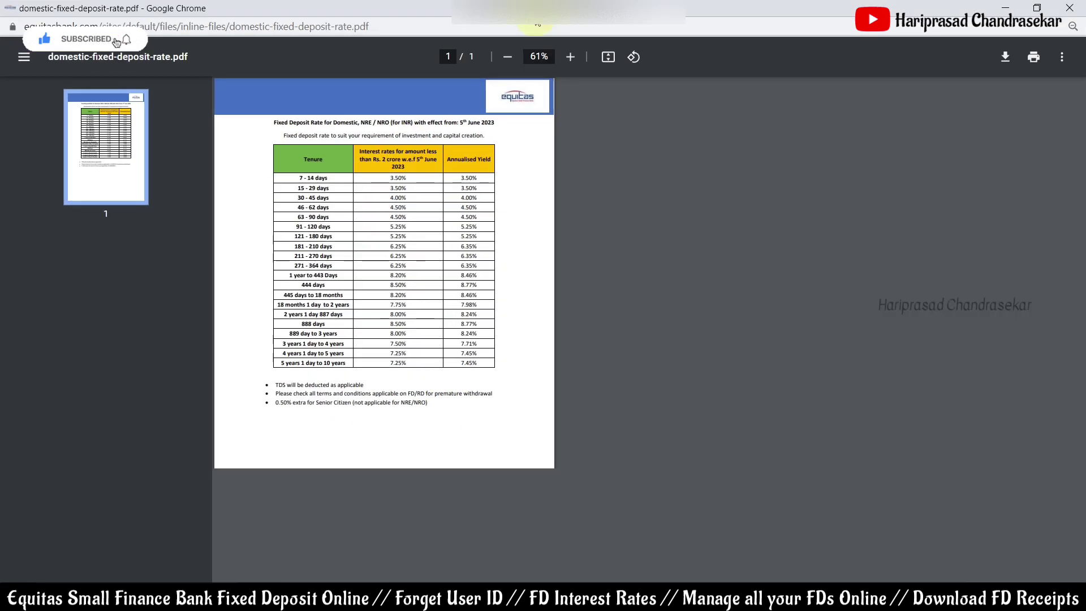
double_click(491, 24)
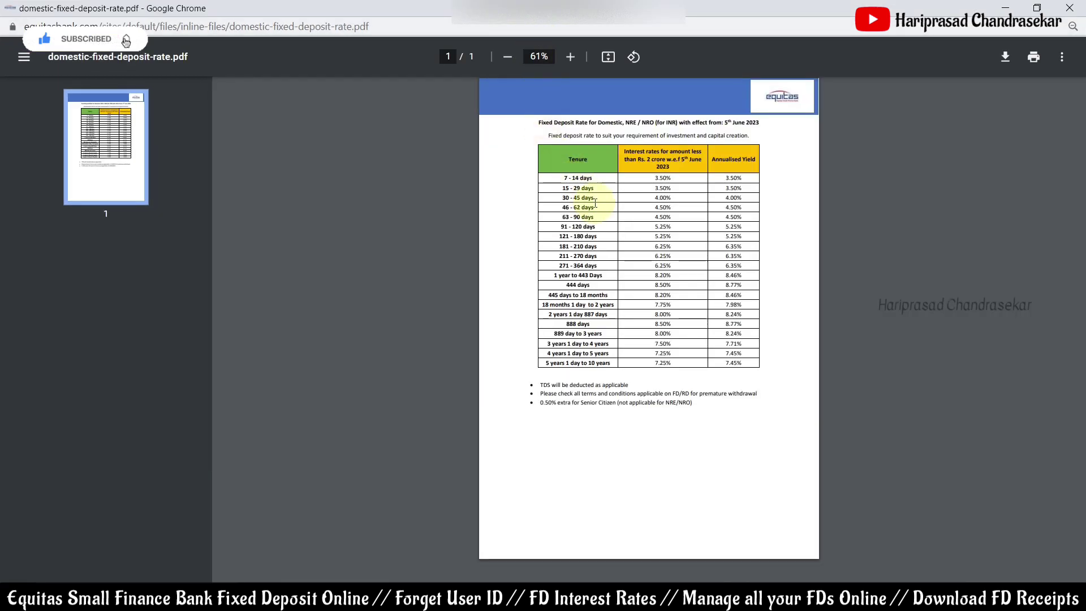
click(571, 56)
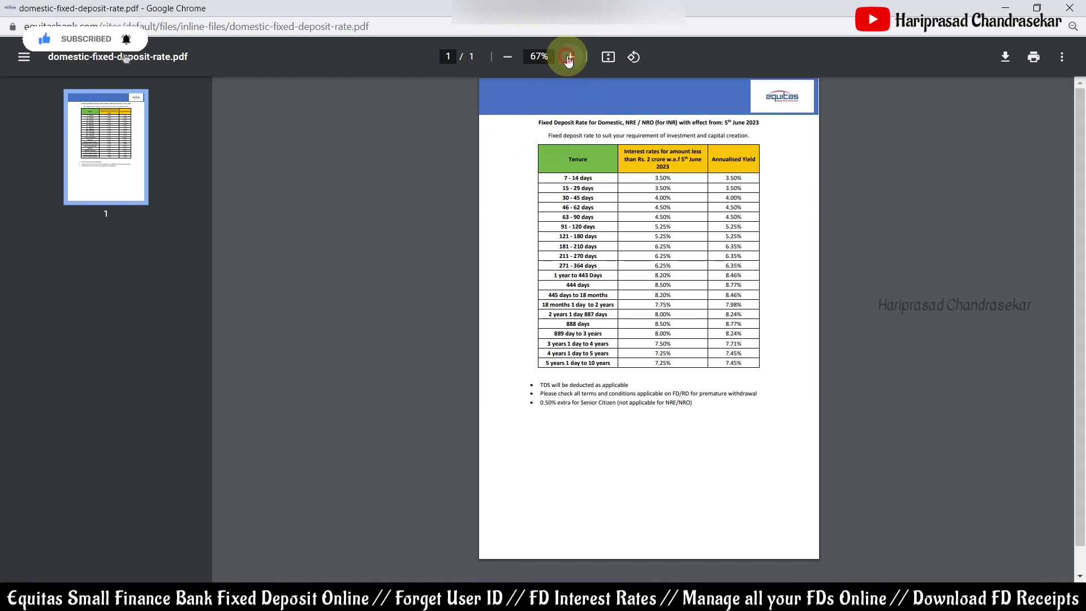
click(570, 56)
click(571, 57)
click(572, 57)
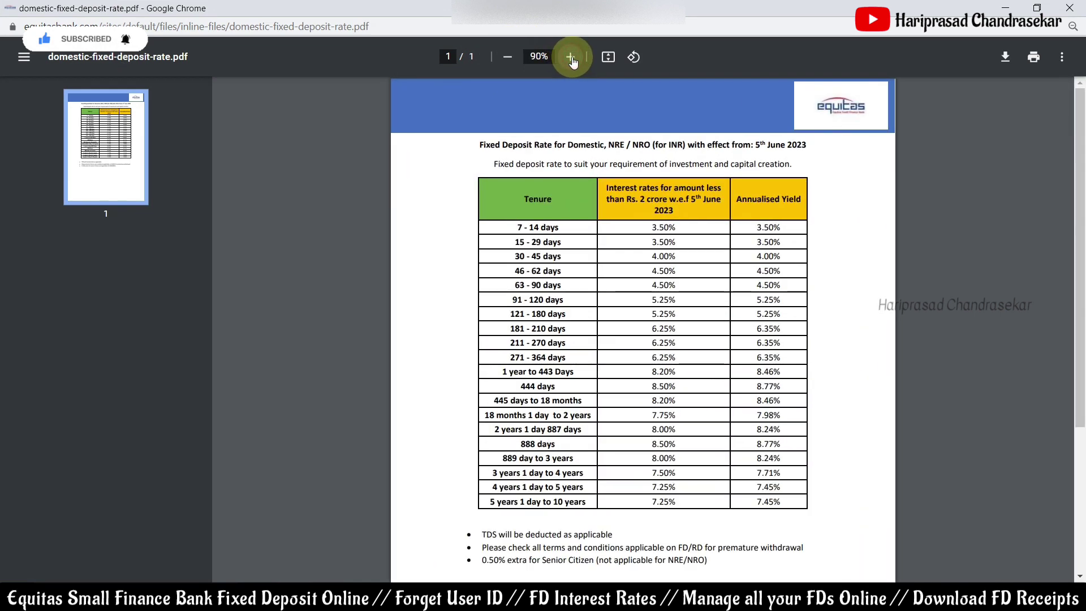
click(570, 57)
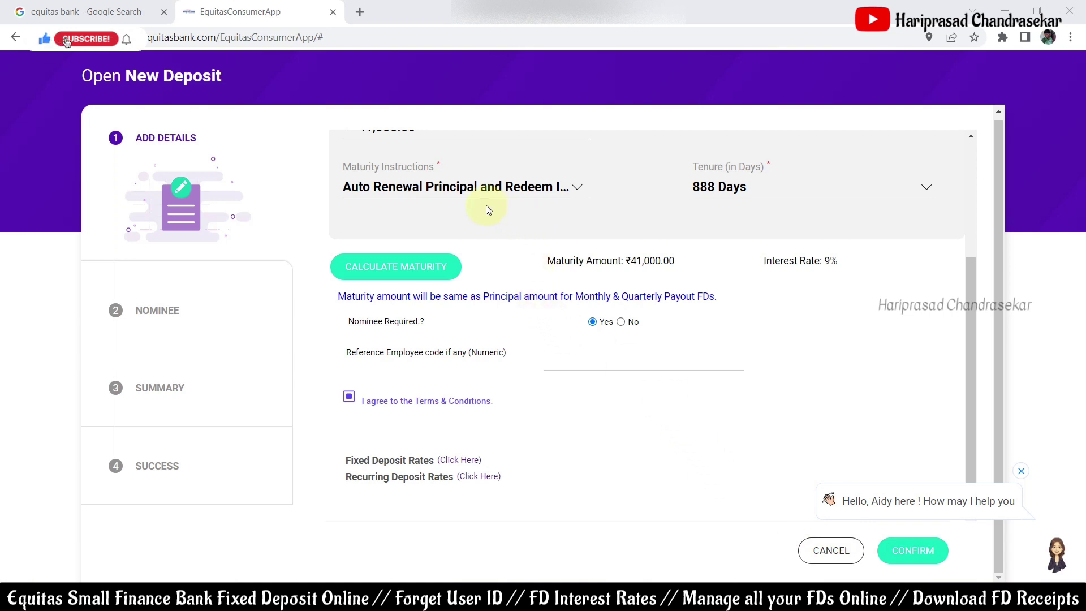
Confirm the deposit details and enter the nominee's name on the Nominee step
scroll(625, 308, up, 3)
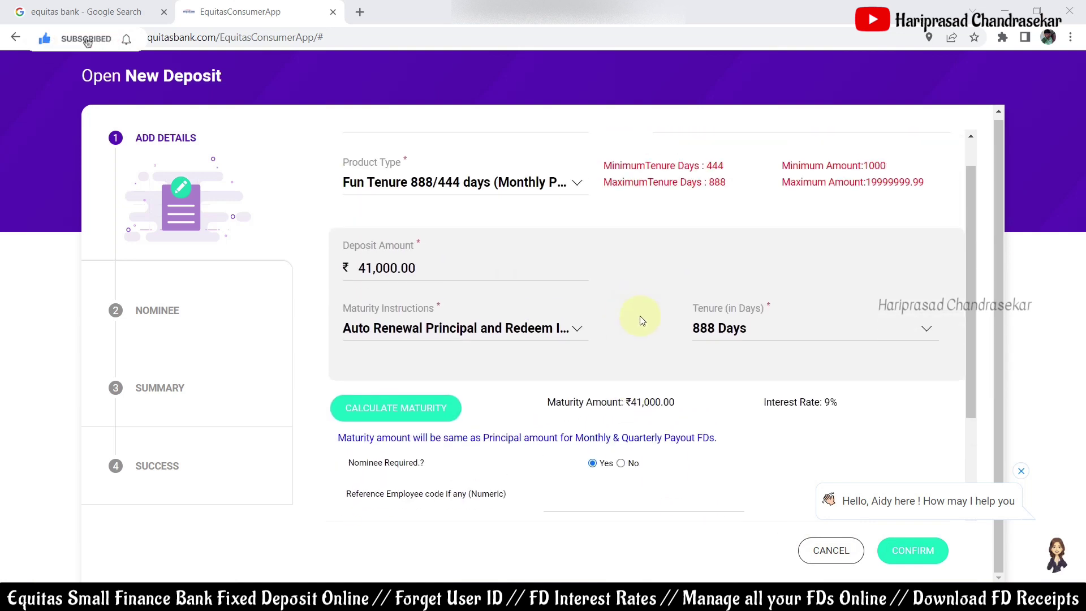
scroll(658, 346, down, 3)
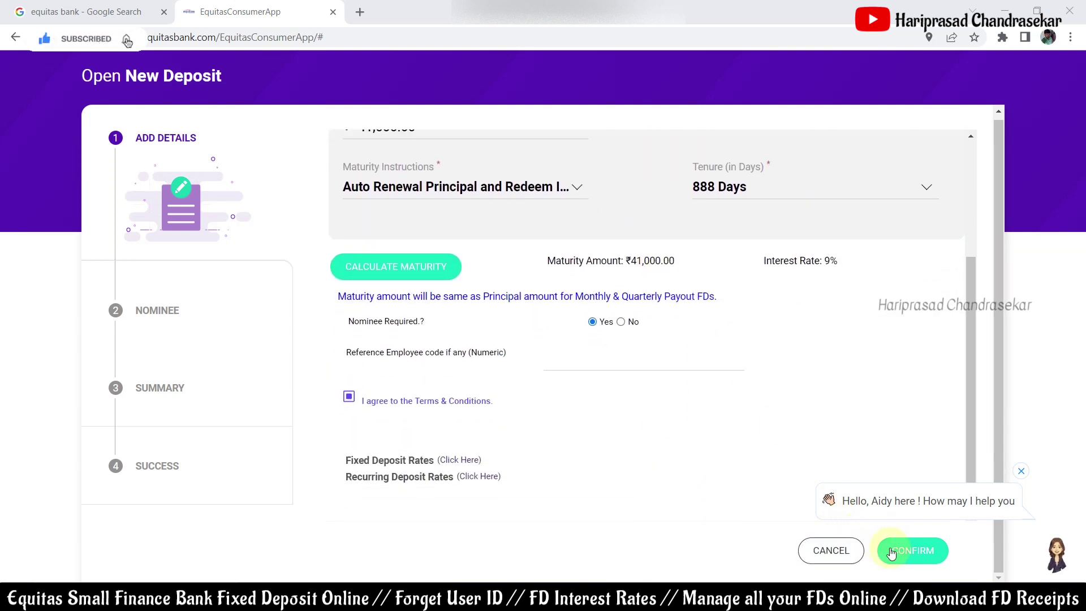
click(913, 552)
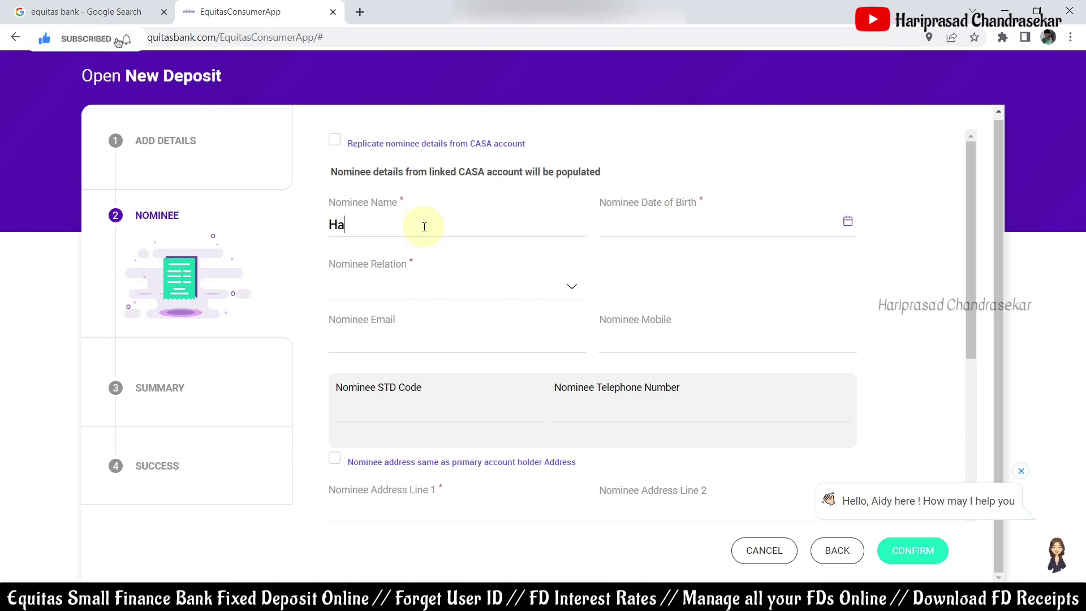
text(ip)
key(Tab)
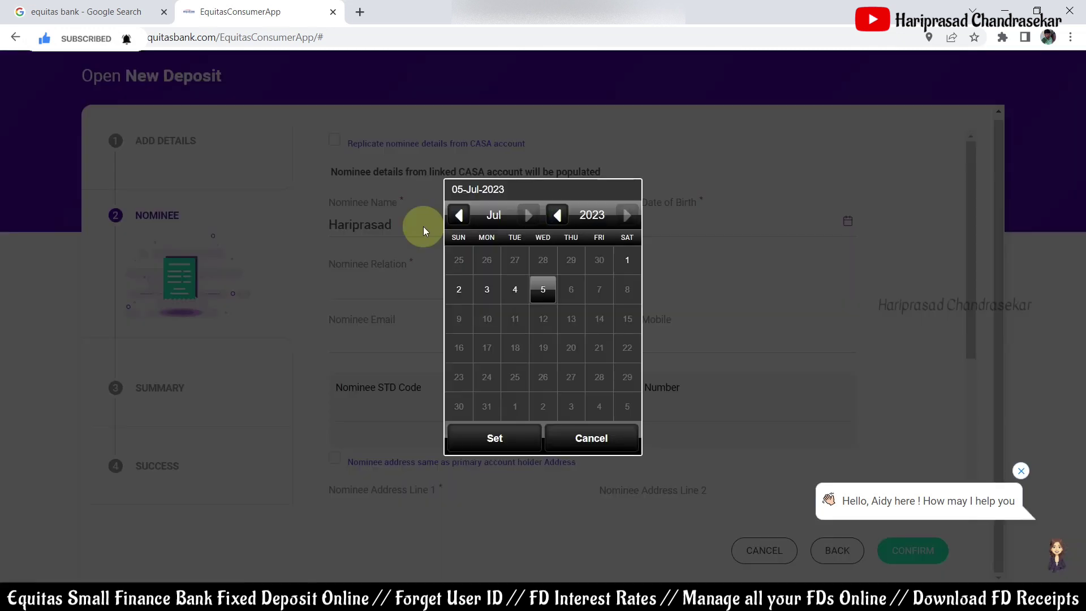
In the date picker, step back to 1992, move to August, and pick the 26th
click(592, 216)
click(558, 216)
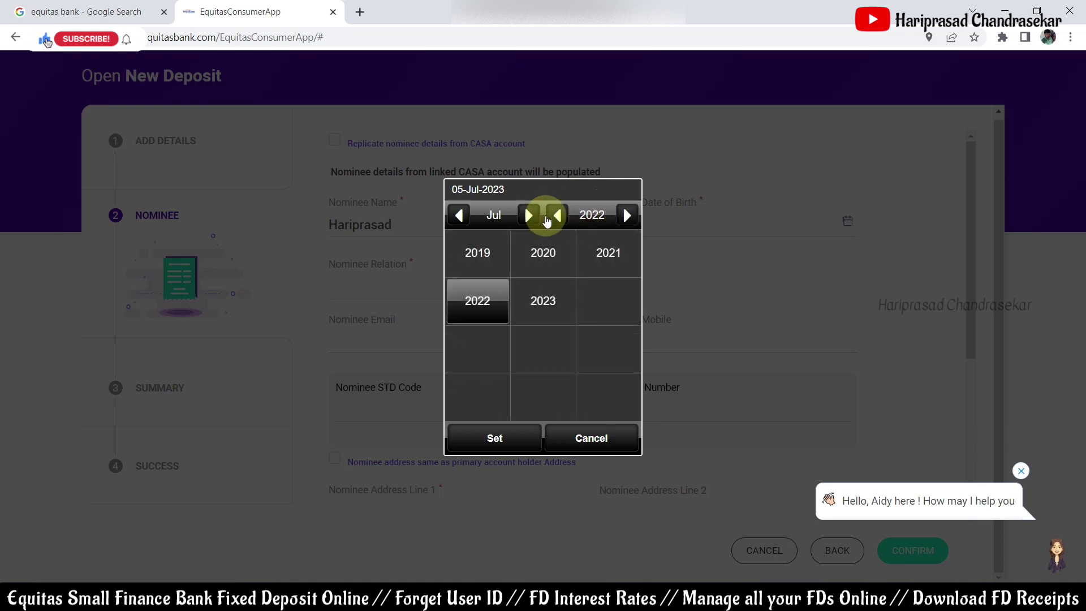
click(482, 244)
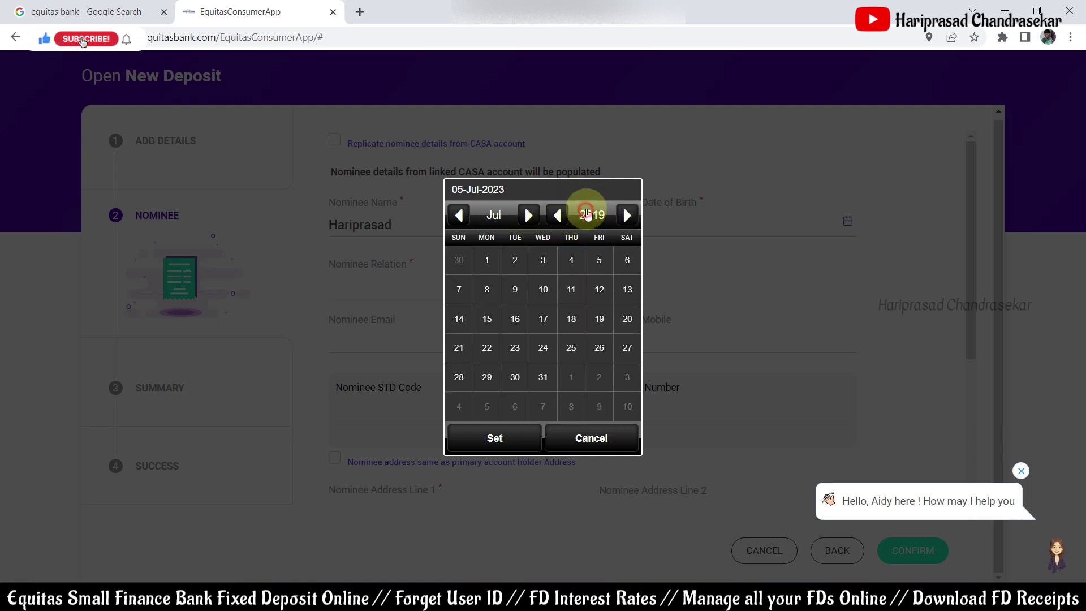
click(558, 216)
click(482, 252)
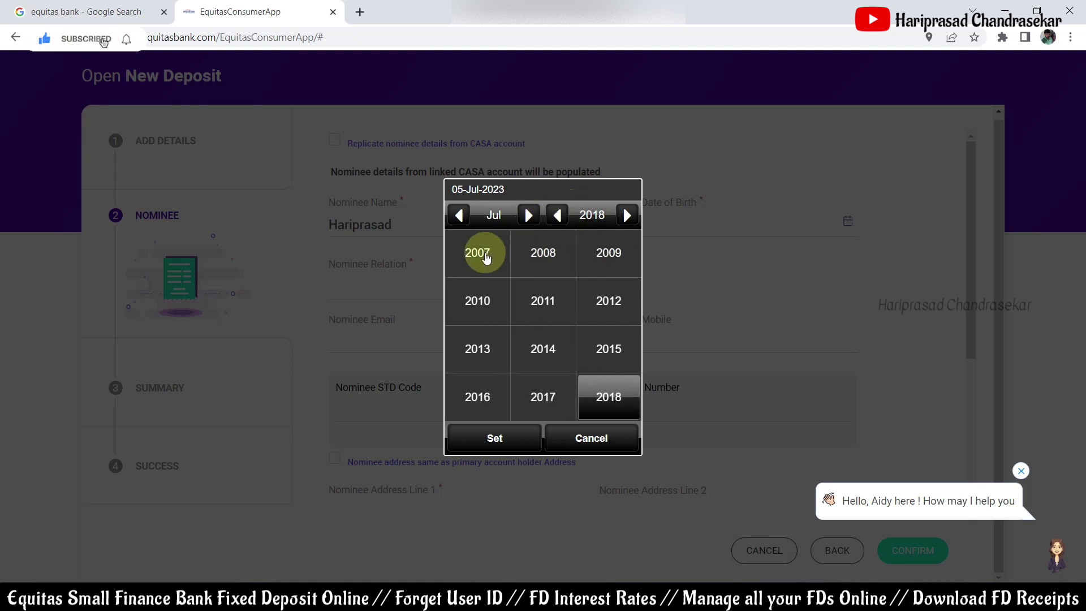
click(586, 216)
click(558, 216)
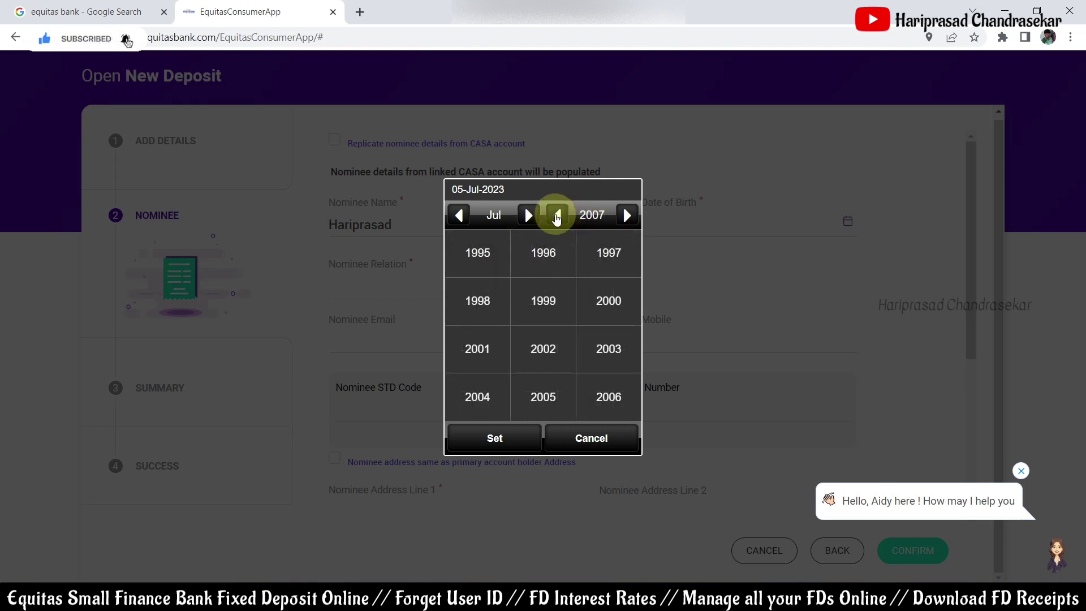
click(560, 216)
click(478, 252)
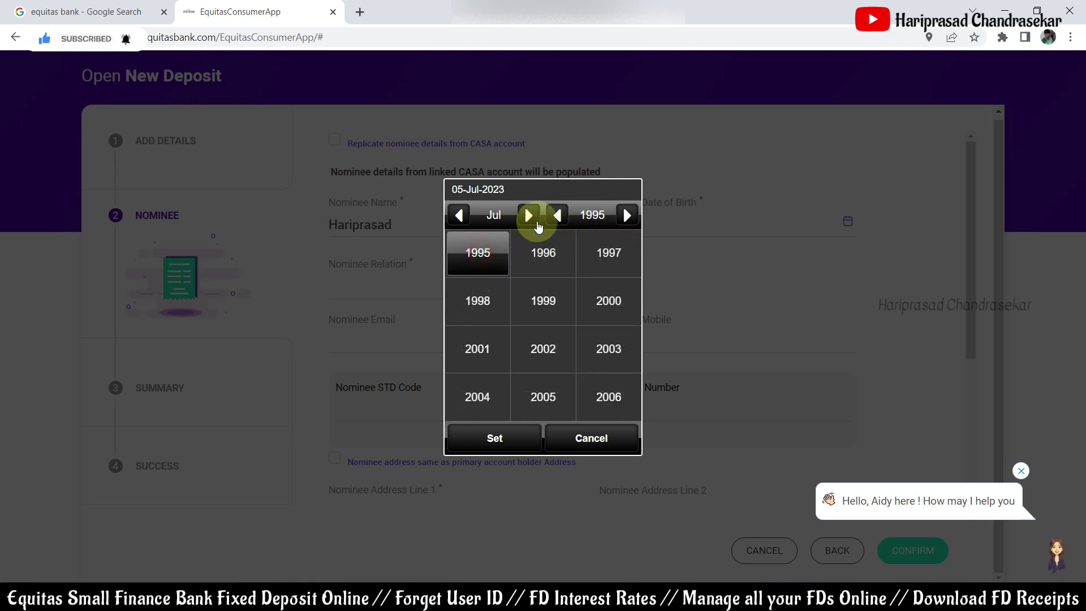
click(559, 216)
click(560, 216)
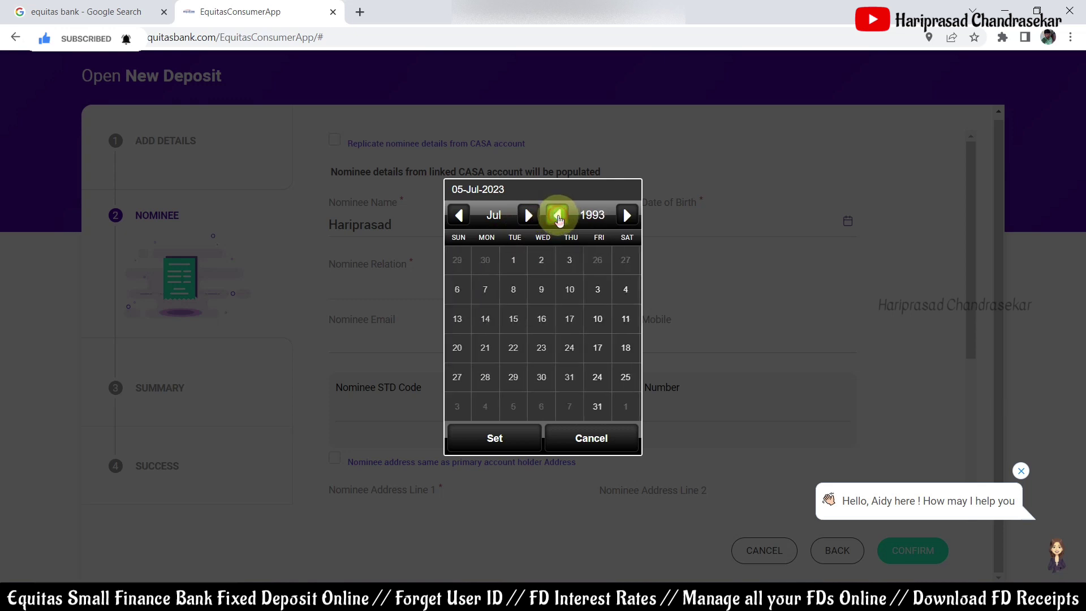
click(559, 216)
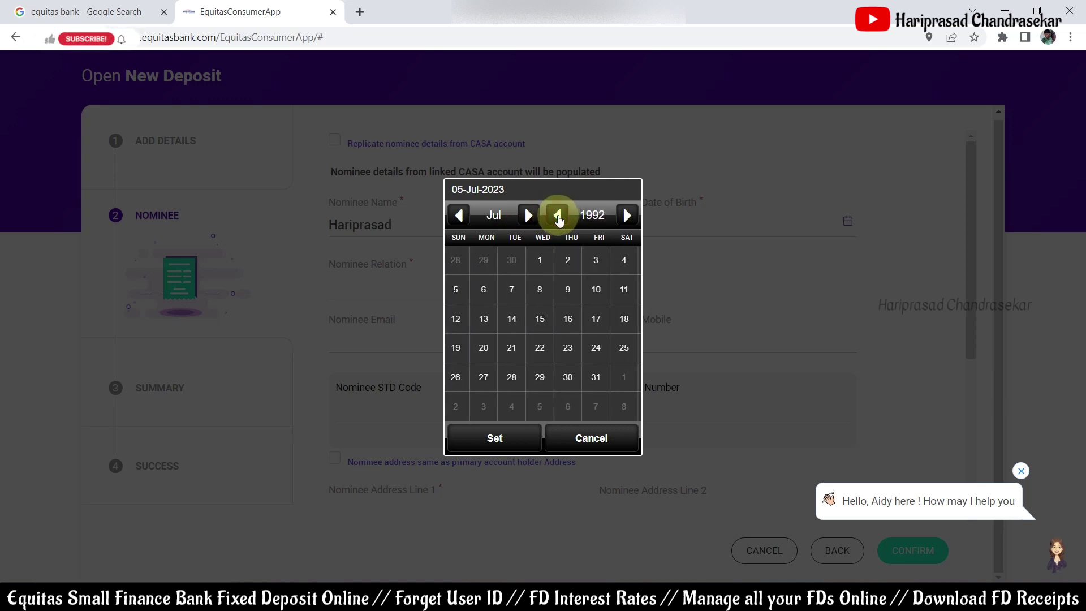
click(526, 217)
click(543, 377)
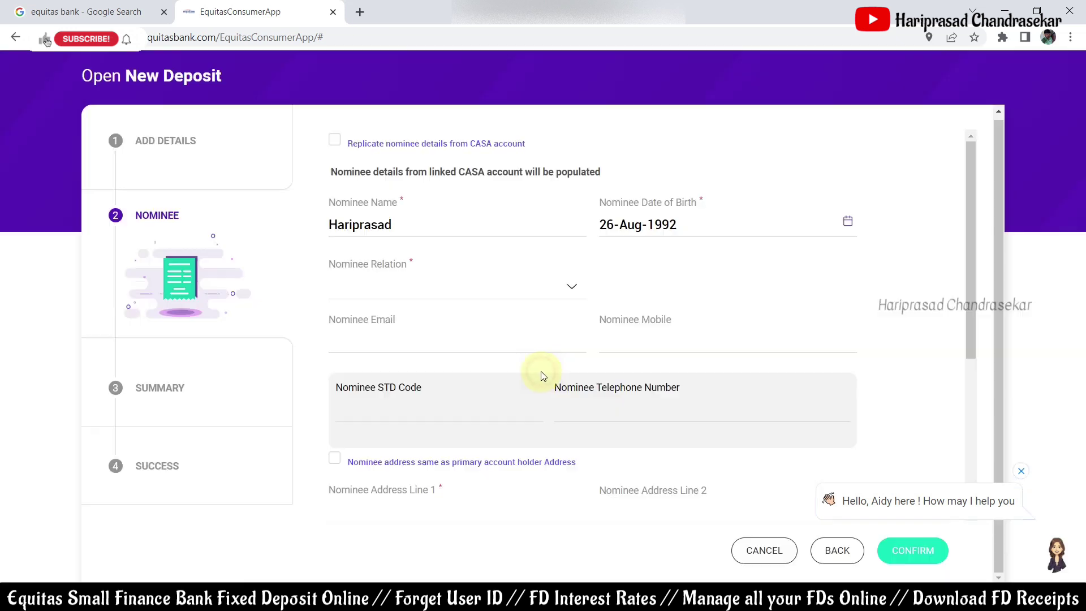
Choose Son as the nominee relation and paste the nominee's e-mail address into Nominee Email
click(415, 286)
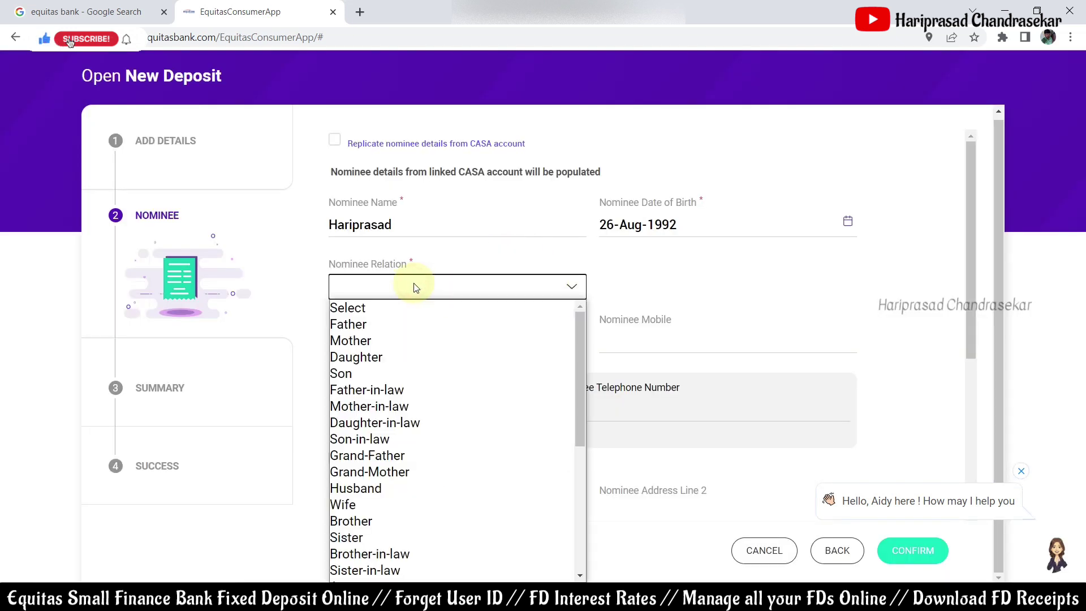
click(388, 374)
click(434, 335)
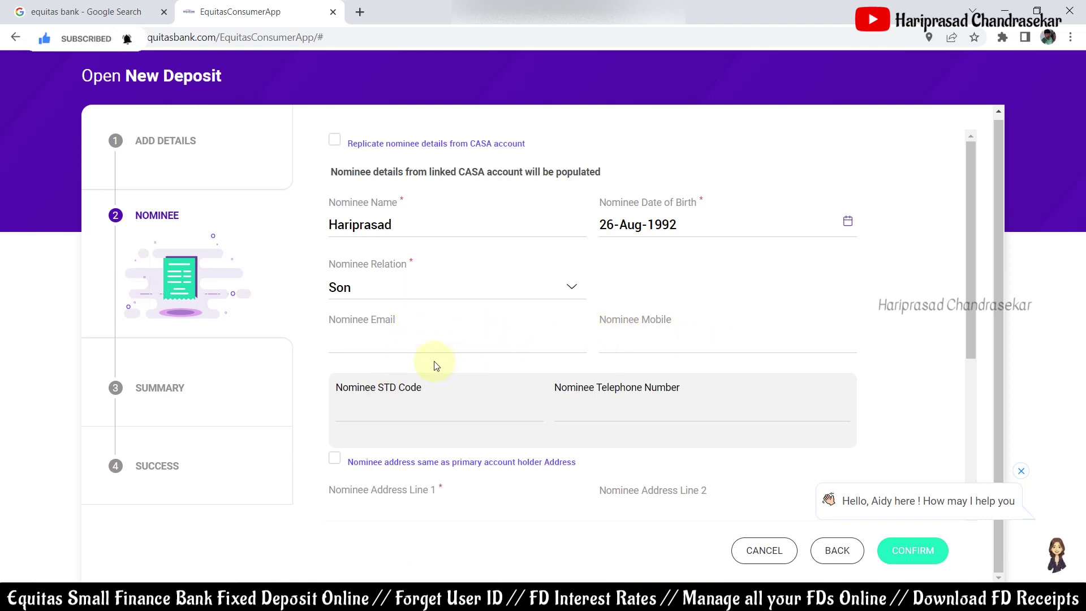
key(ctrl+v)
key(Tab)
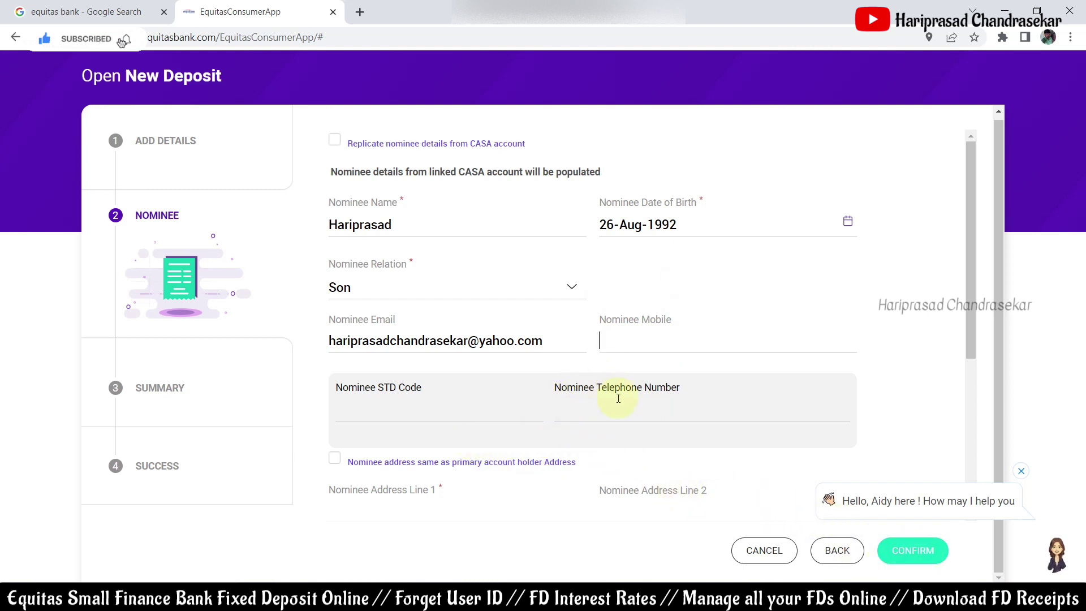
scroll(620, 411, down, 4)
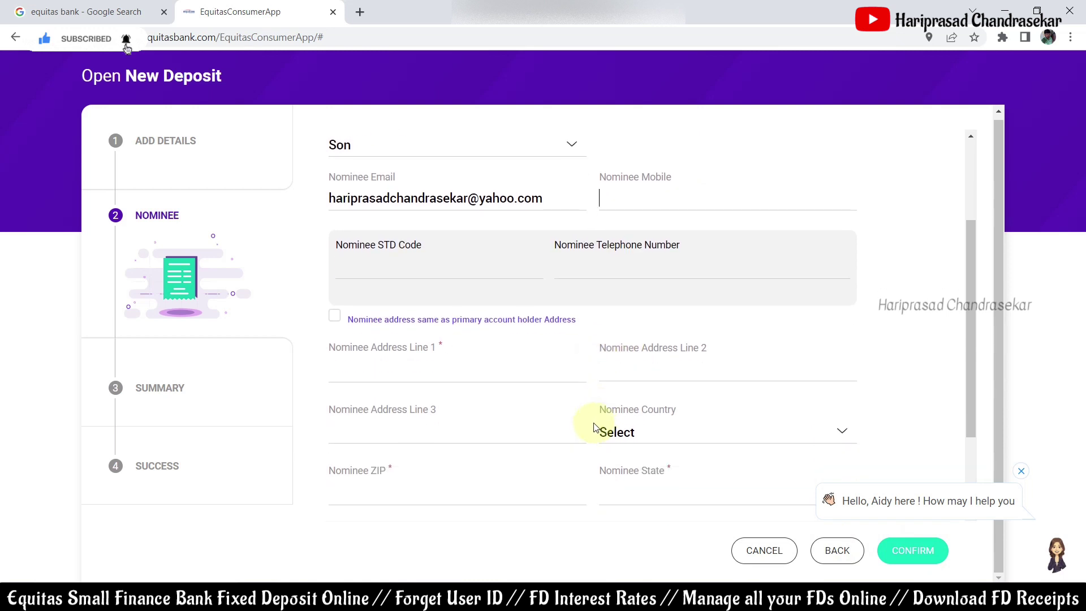
scroll(568, 408, down, 1)
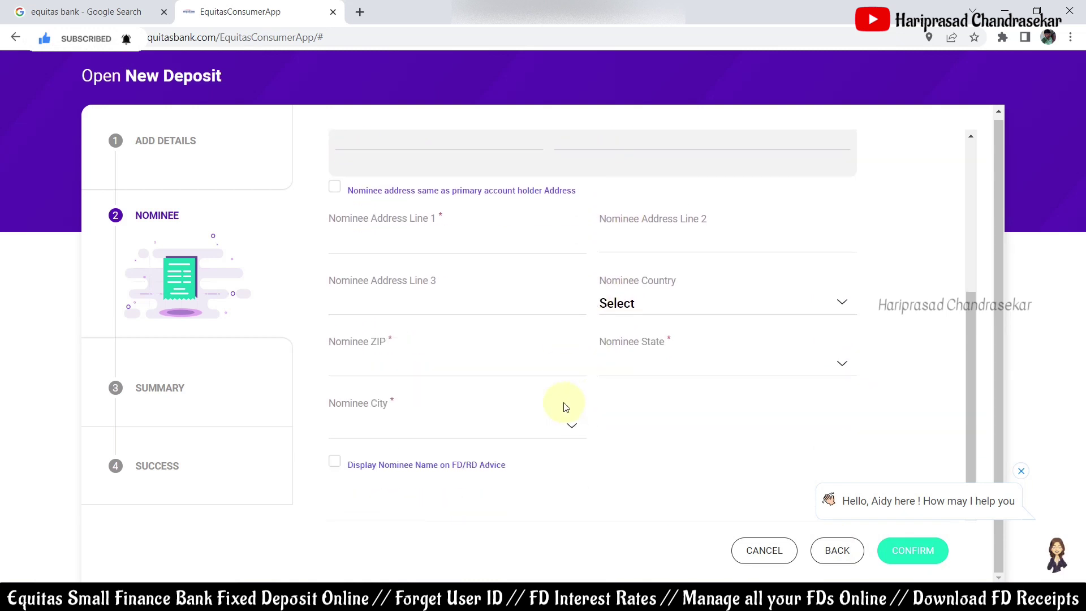